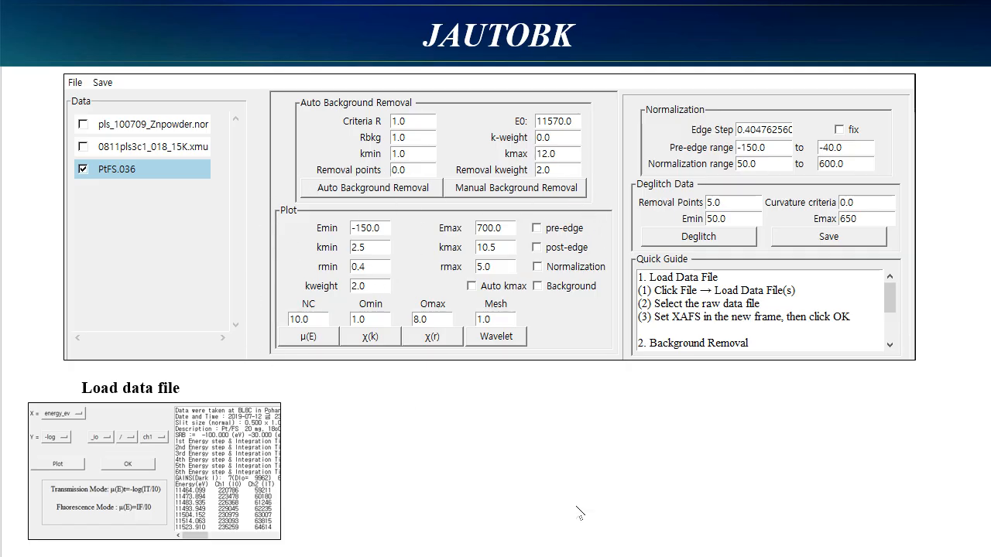
Switch to the Anaconda Powershell Prompt and activate the xraylarch conda environment.
key(alt+Tab)
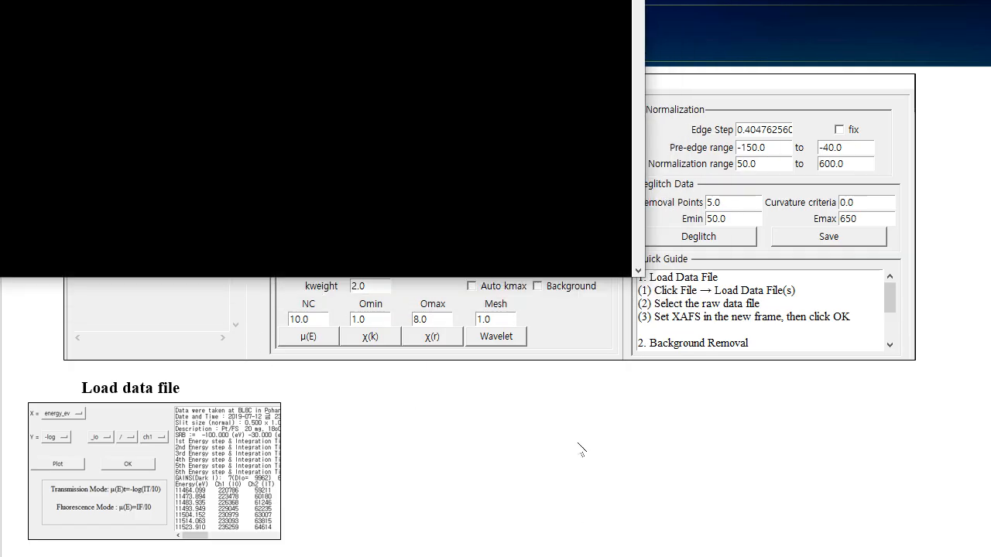
drag(283, 0, 548, 104)
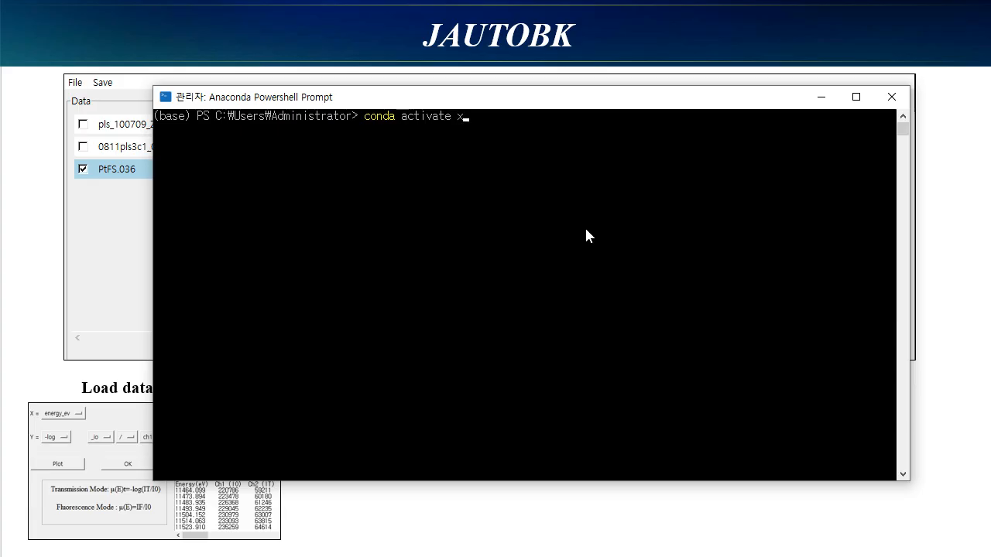
text(raylarch)
key(Return)
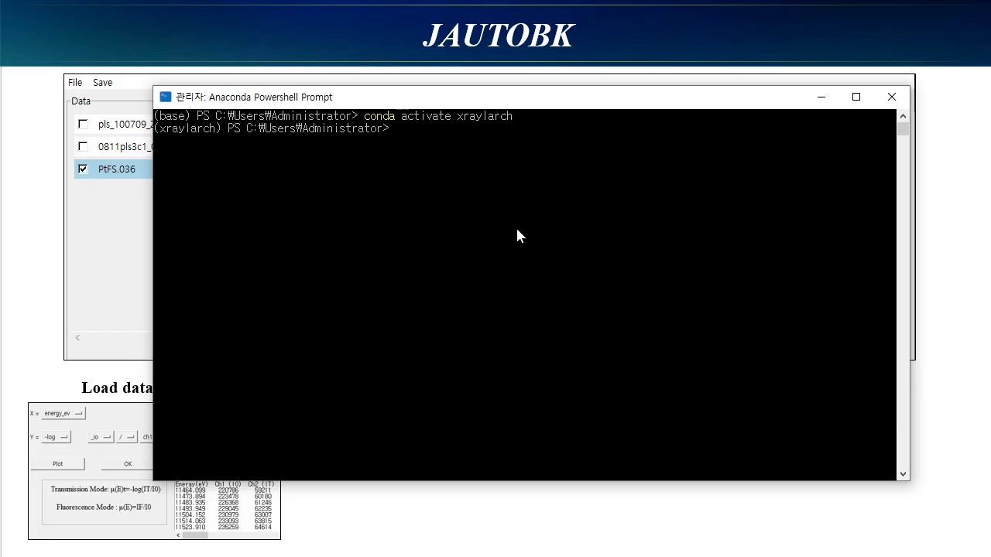
Launch jautobk from the prompt and arrange the JAUTOBK and prompt windows so the program is fully visible.
text(jautobk)
key(Return)
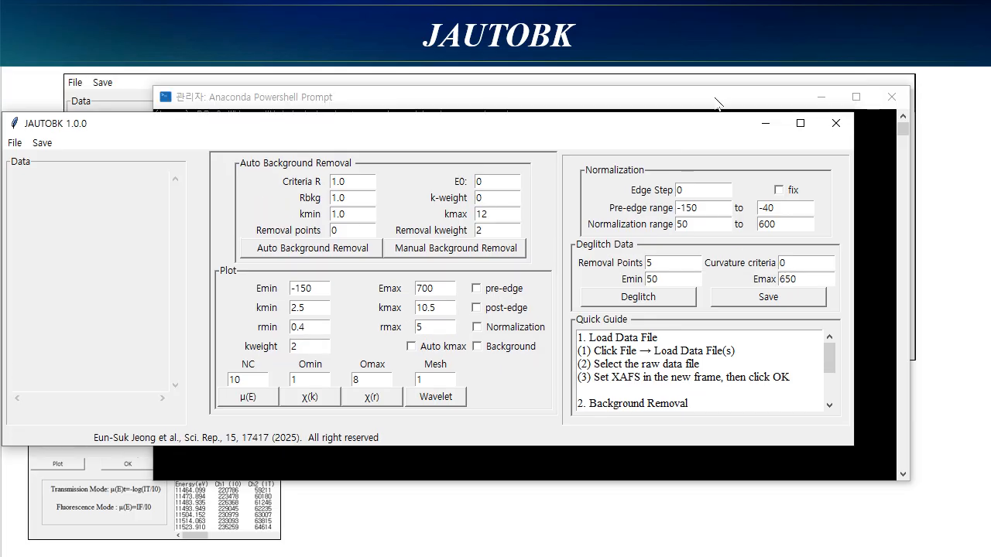
drag(730, 96, 810, 174)
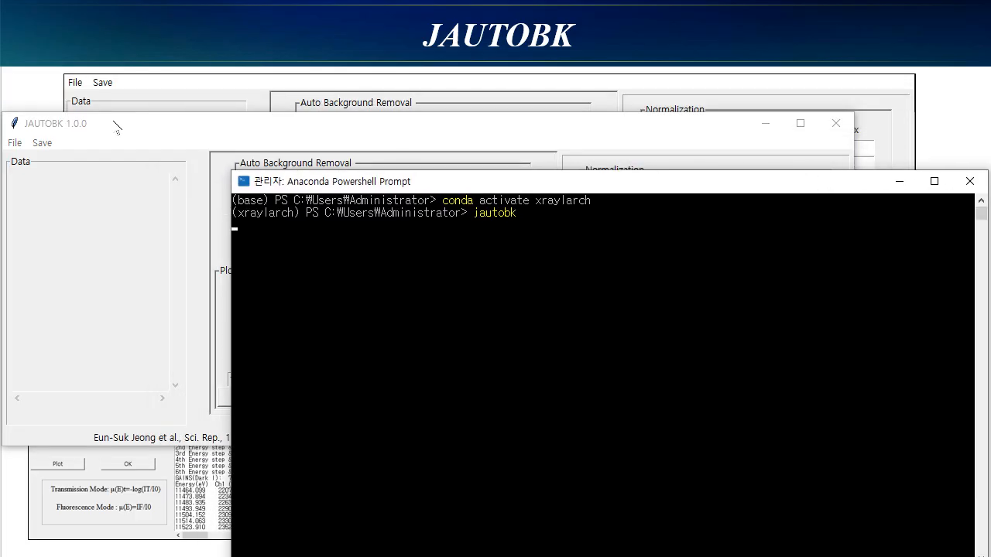
drag(116, 128, 147, 49)
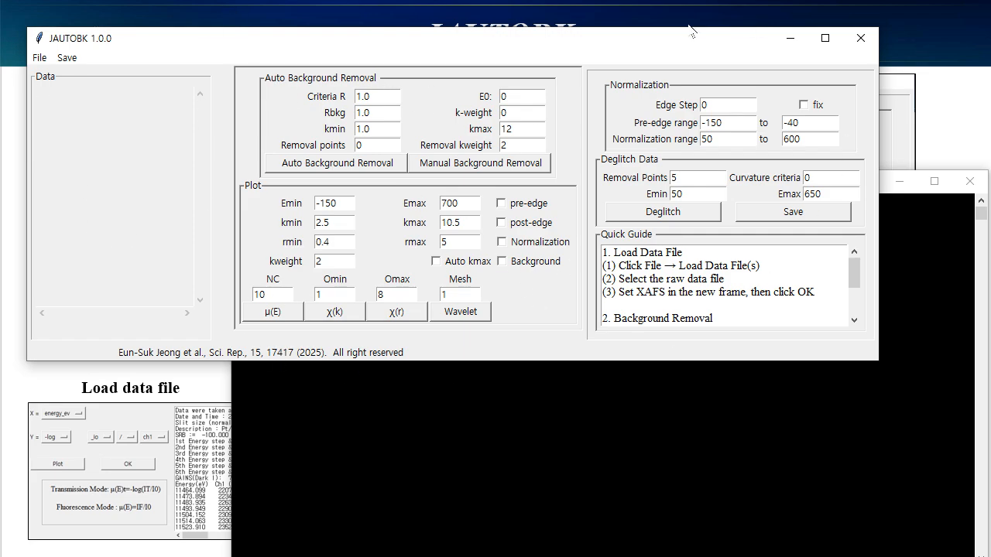
Open the raw data file pls-8c-20190712.036 from the Pt-FS folder for import and review its channel columns.
click(39, 58)
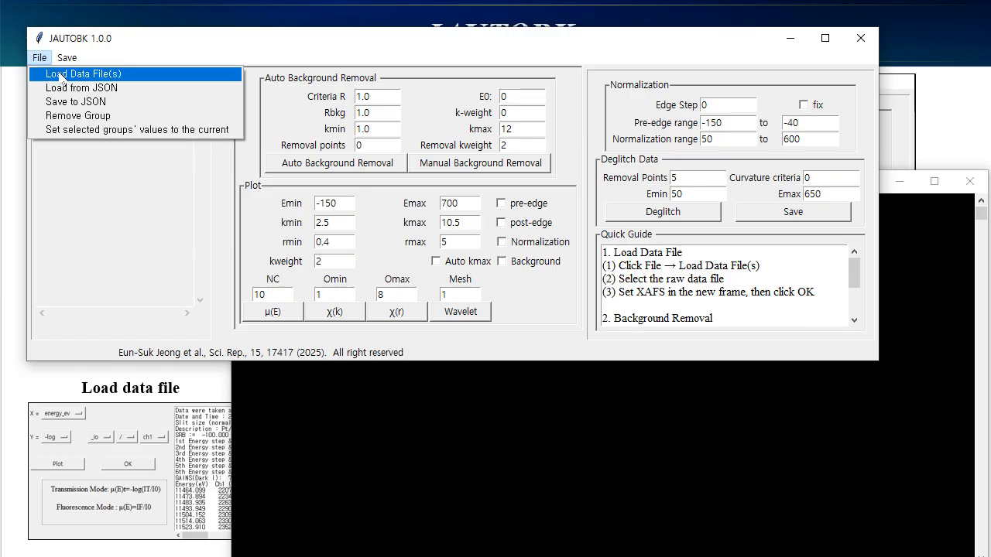
click(60, 74)
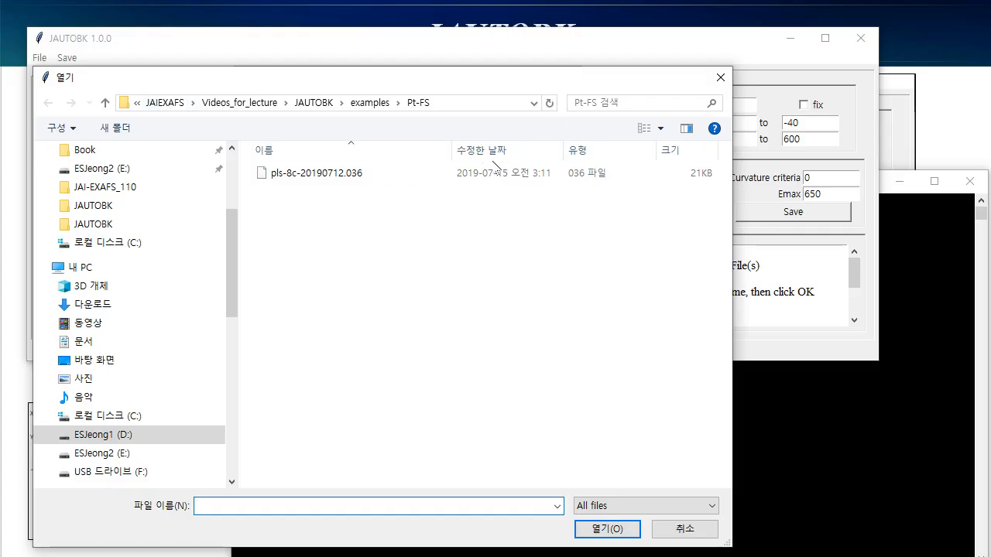
double_click(330, 172)
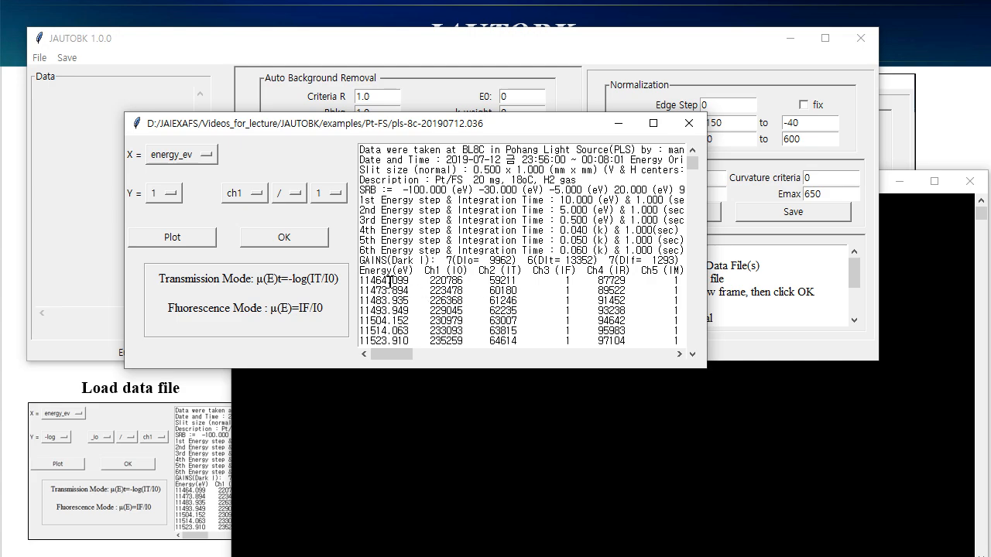
scroll(422, 257, down, 1)
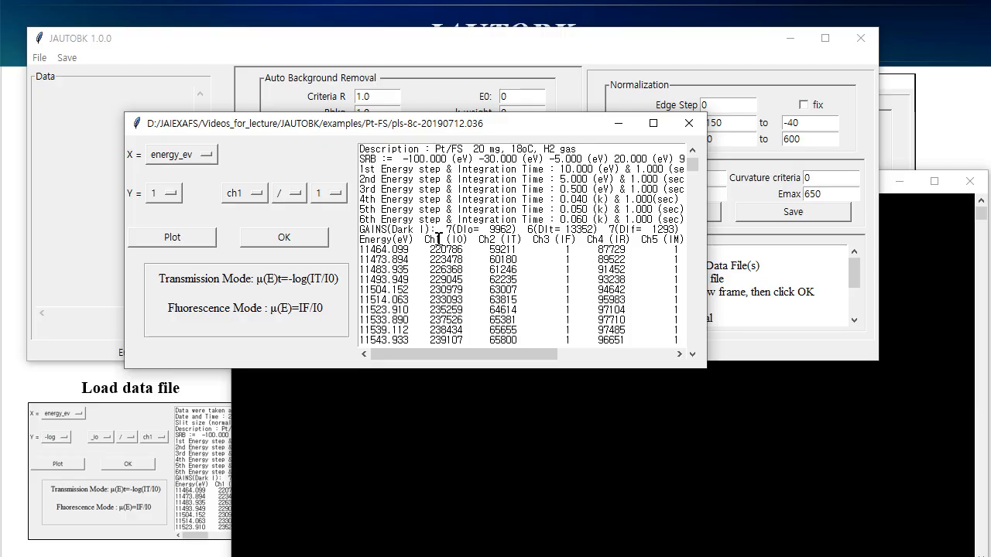
drag(442, 256, 458, 280)
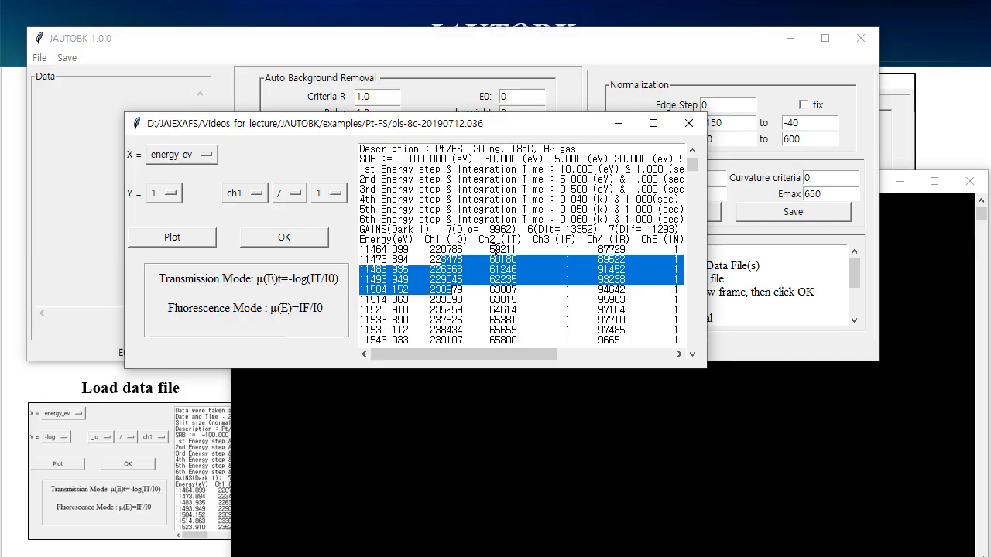
Define the imported absorption as Y = -log(_io / ch1), keeping energy_ev as X.
click(253, 200)
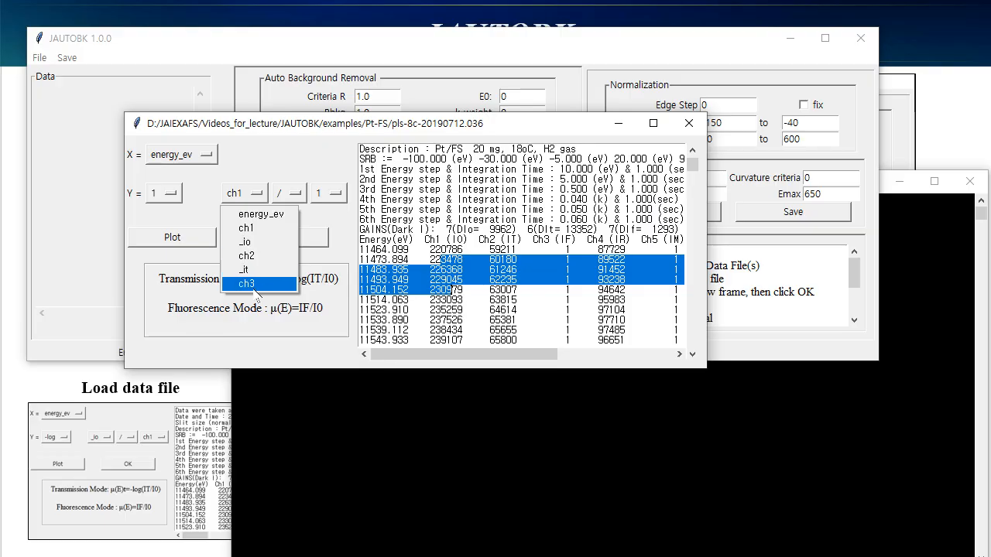
click(300, 158)
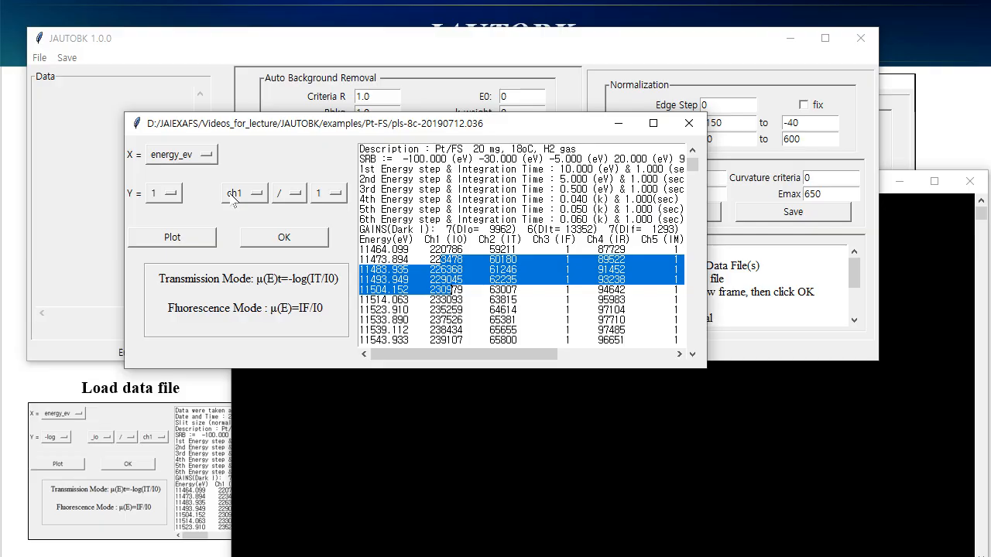
click(333, 194)
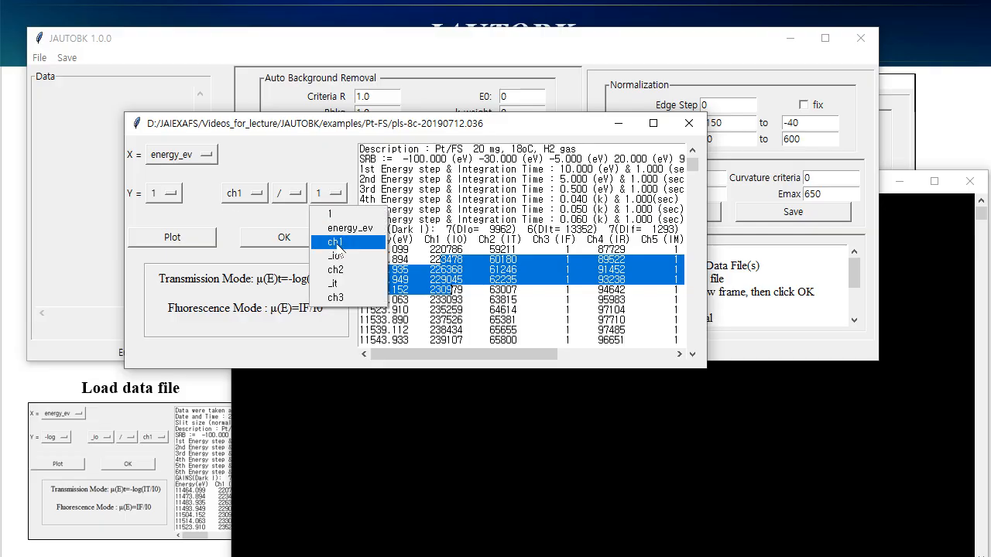
click(341, 227)
click(244, 194)
click(245, 242)
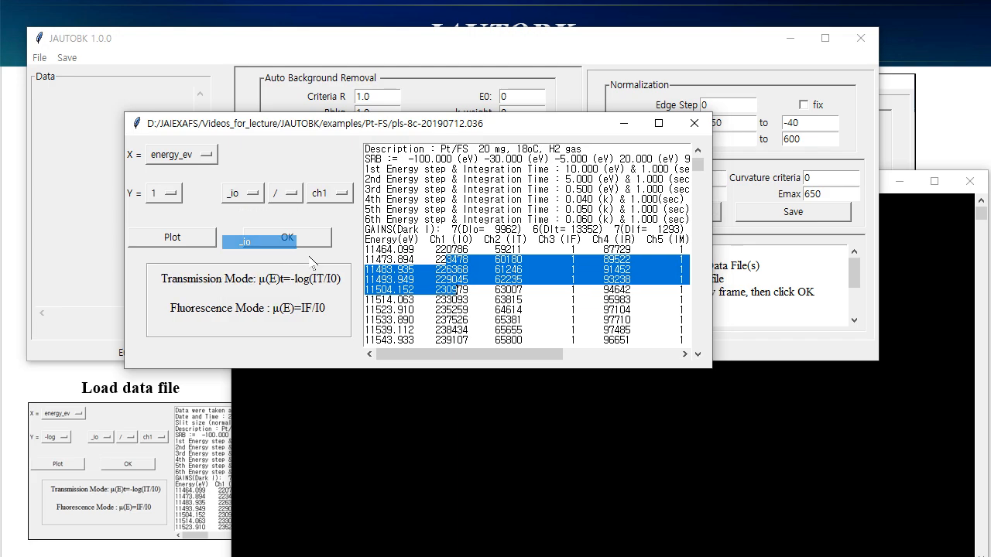
click(161, 199)
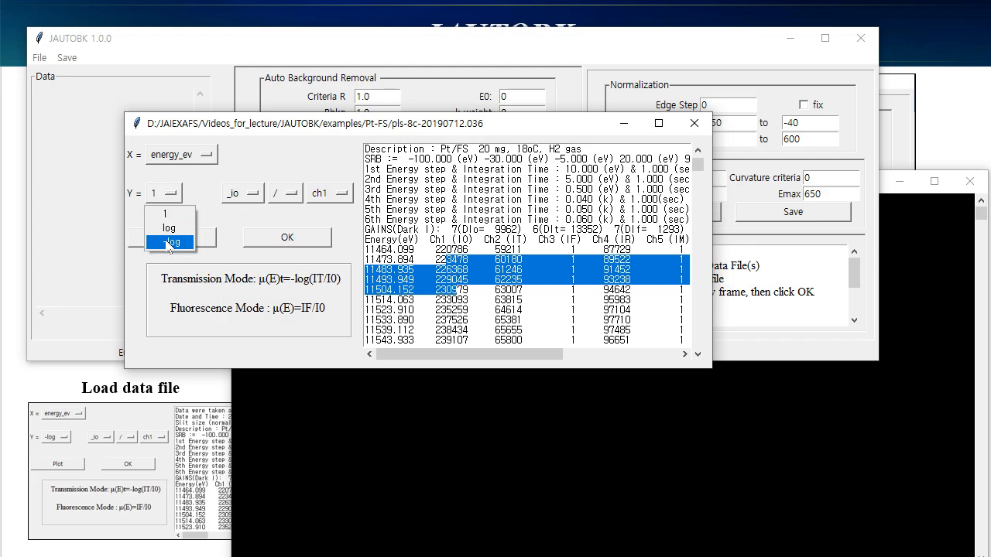
click(164, 232)
Preview the absorption plot from the import settings, close it and confirm the import of the data.
click(174, 238)
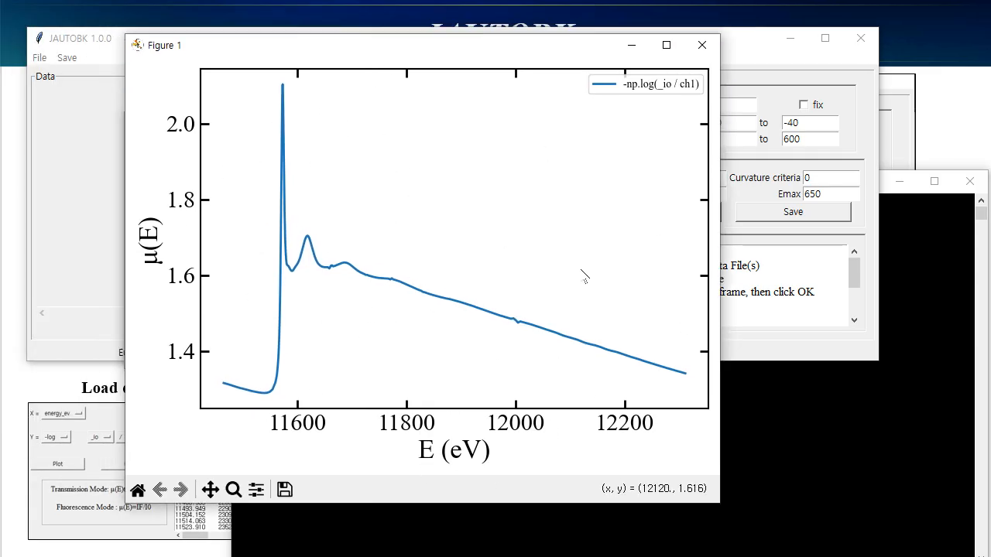
click(702, 46)
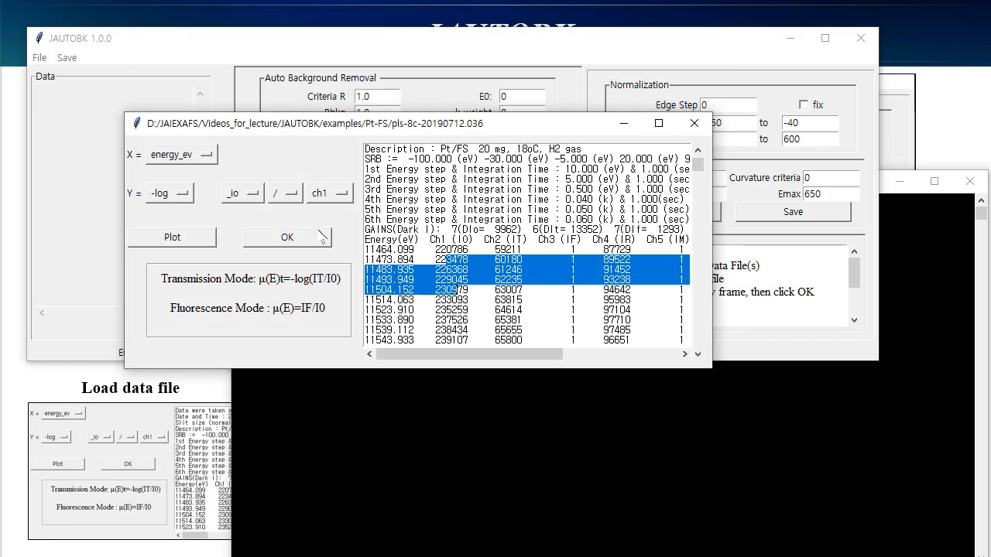
click(306, 244)
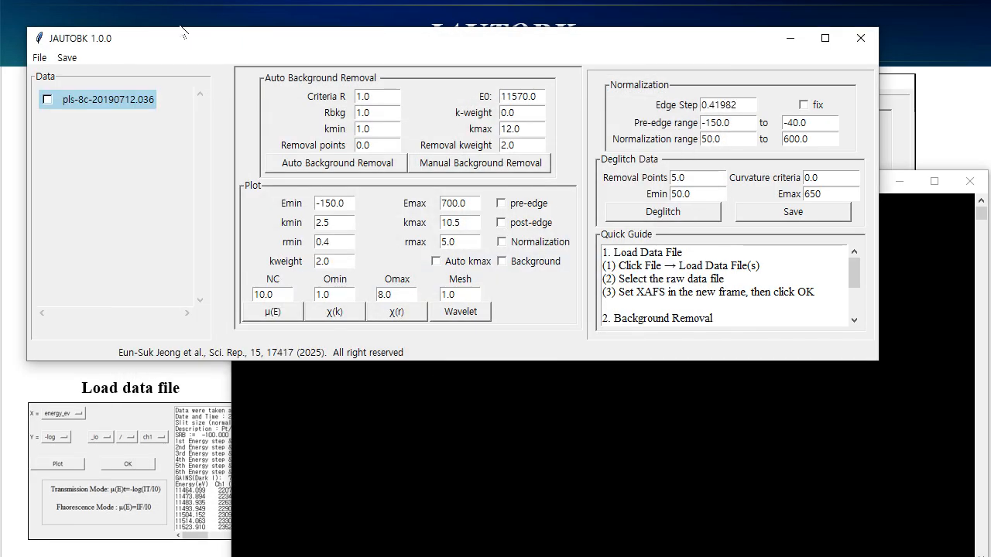
Select the data set pls-8c-20190712.036 and plot its μ(E) spectrum.
drag(212, 43, 230, 63)
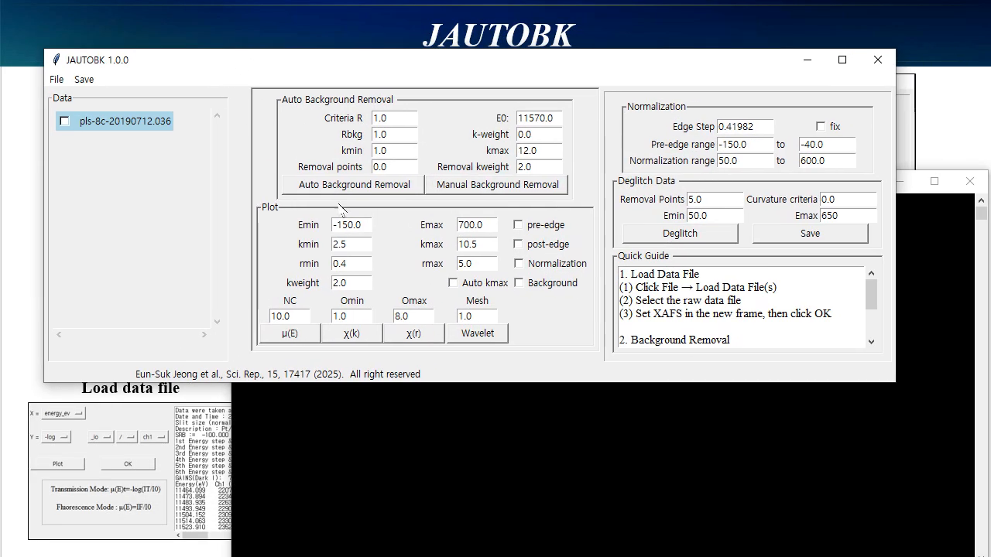
click(65, 122)
click(289, 333)
drag(319, 17, 521, 63)
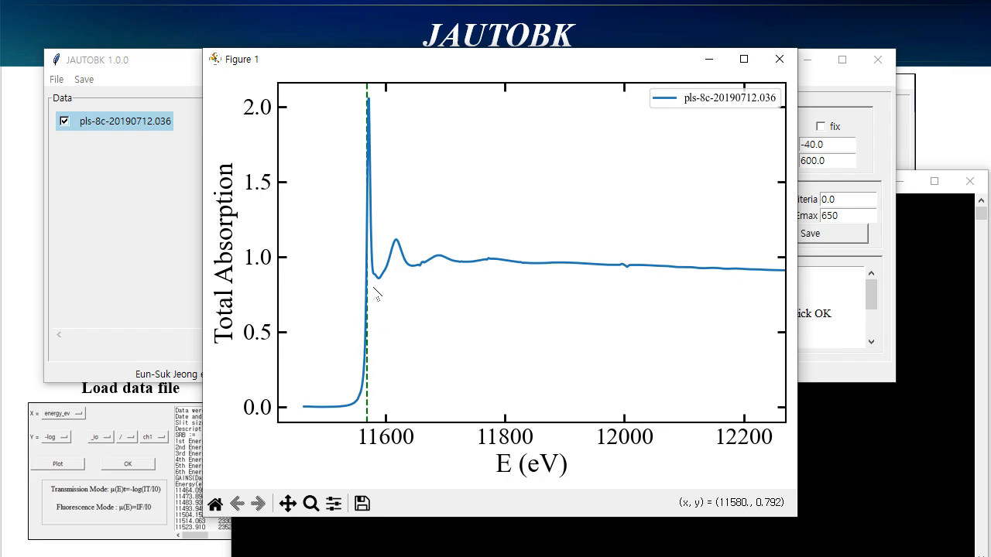
Zoom in on the μ(E) curve beyond the absorption edge to examine it for glitches, and close the plot.
drag(575, 52, 532, 52)
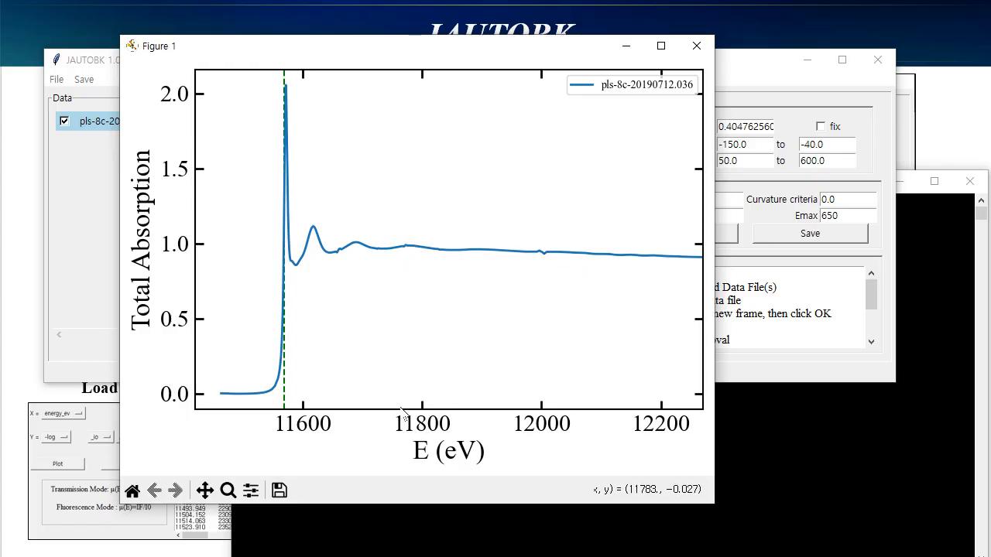
click(228, 490)
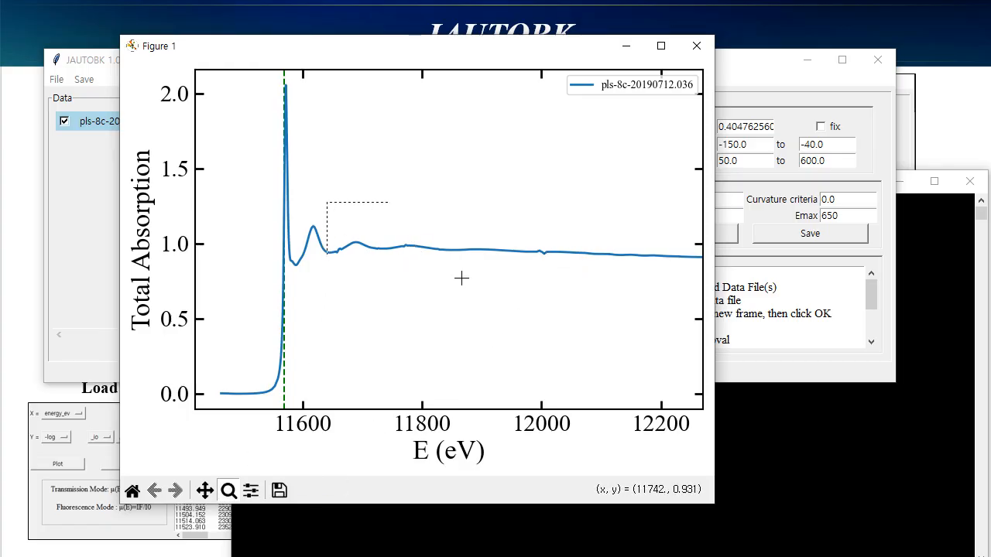
drag(461, 278, 651, 313)
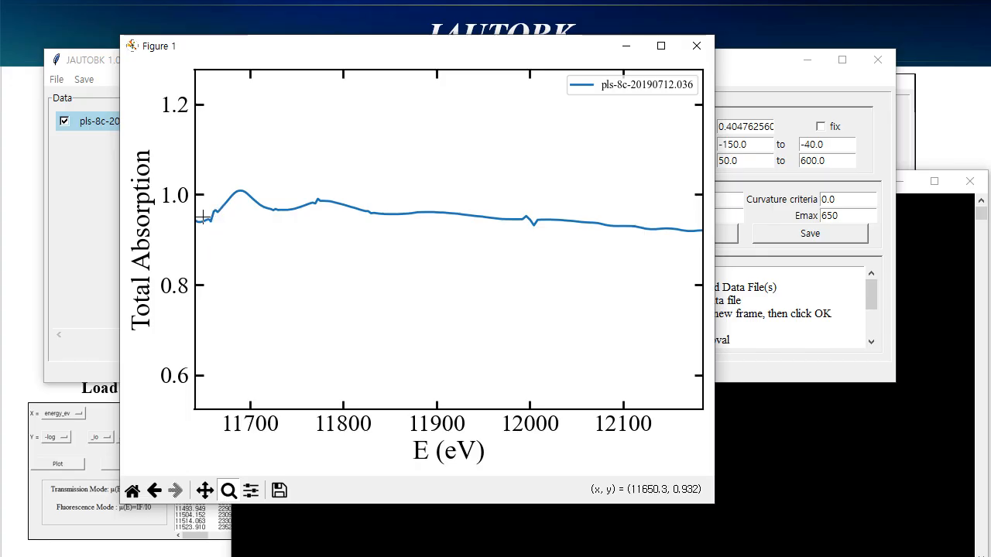
click(697, 47)
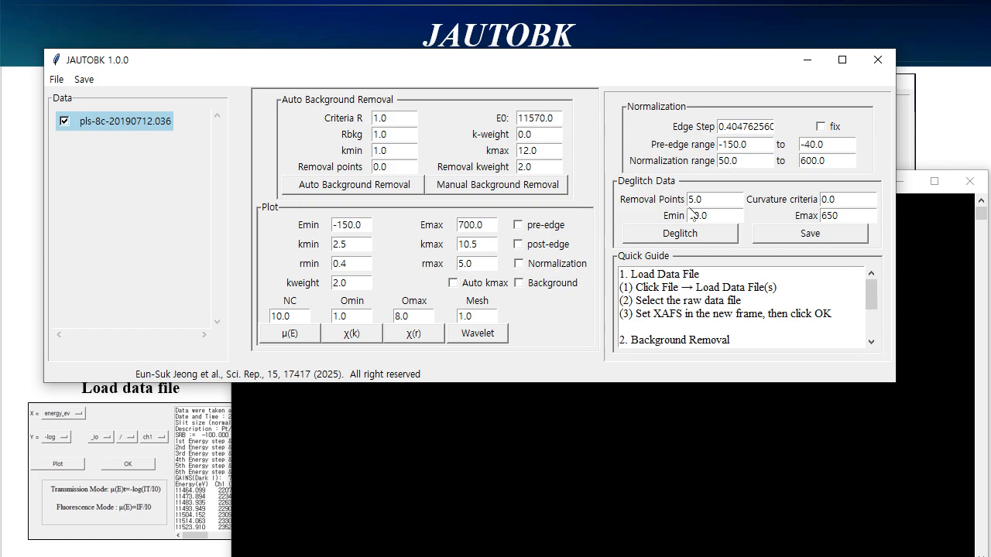
Set the deglitch removal points to 7 and run Deglitch on the data.
drag(702, 199, 678, 199)
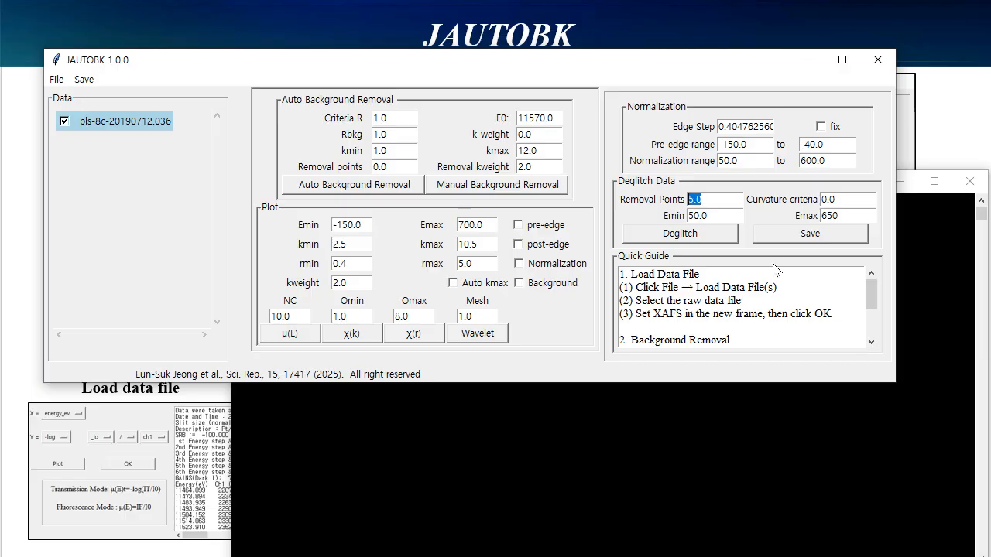
text(7)
click(694, 240)
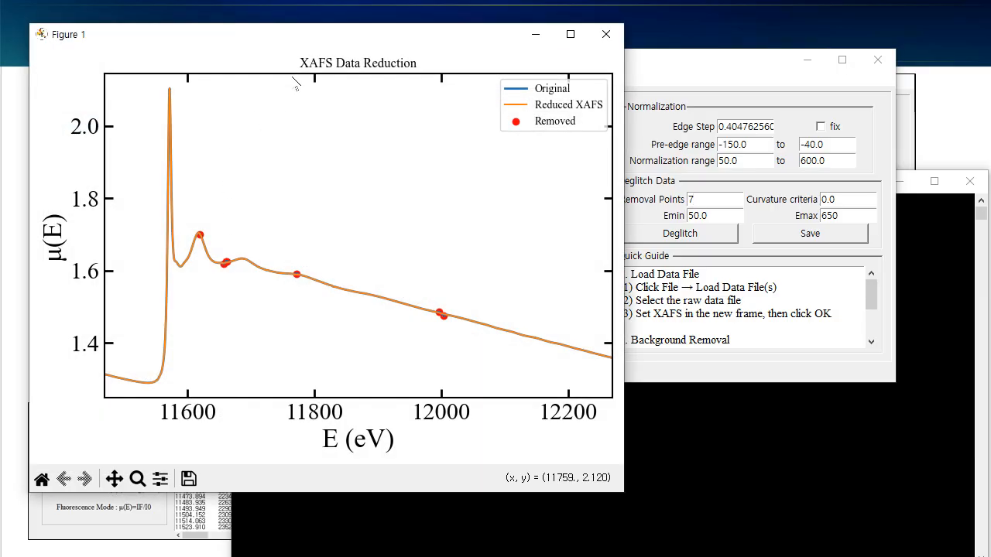
Zoom the XAFS Data Reduction plot to about 11600–12060 eV to examine the removed points.
drag(341, 48, 457, 43)
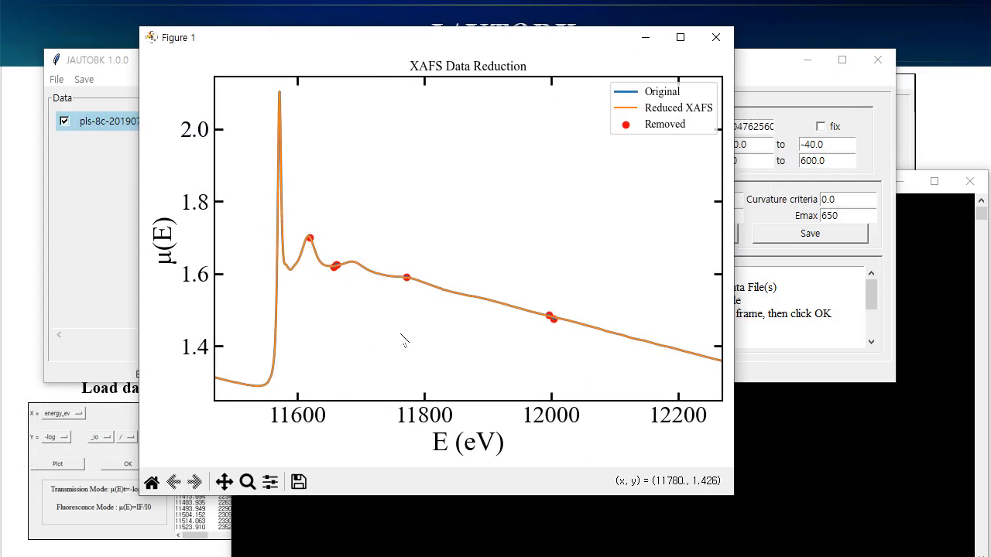
click(247, 481)
drag(295, 215, 593, 348)
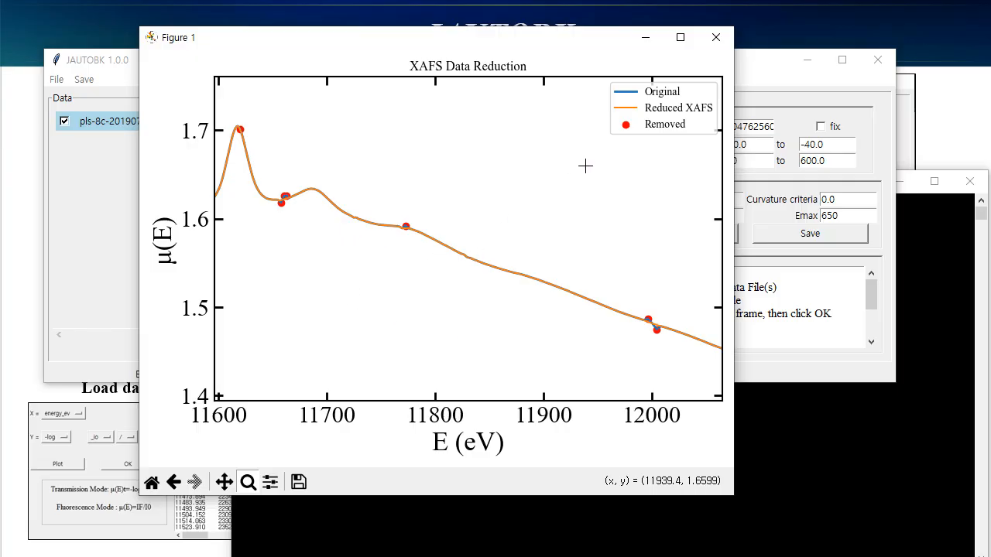
Close the data reduction plot, save the deglitched data and bring the prompt window forward to check the log.
drag(570, 44, 452, 65)
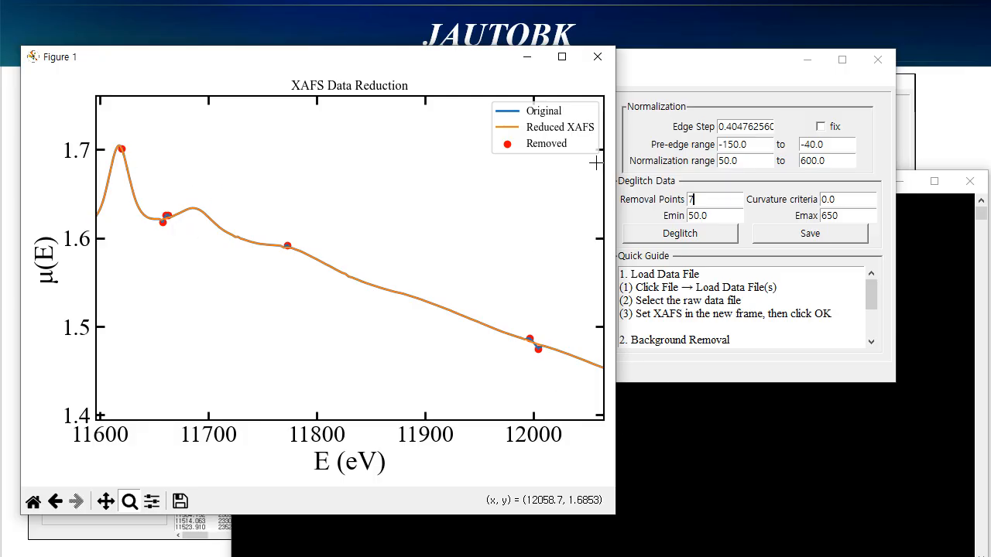
click(597, 56)
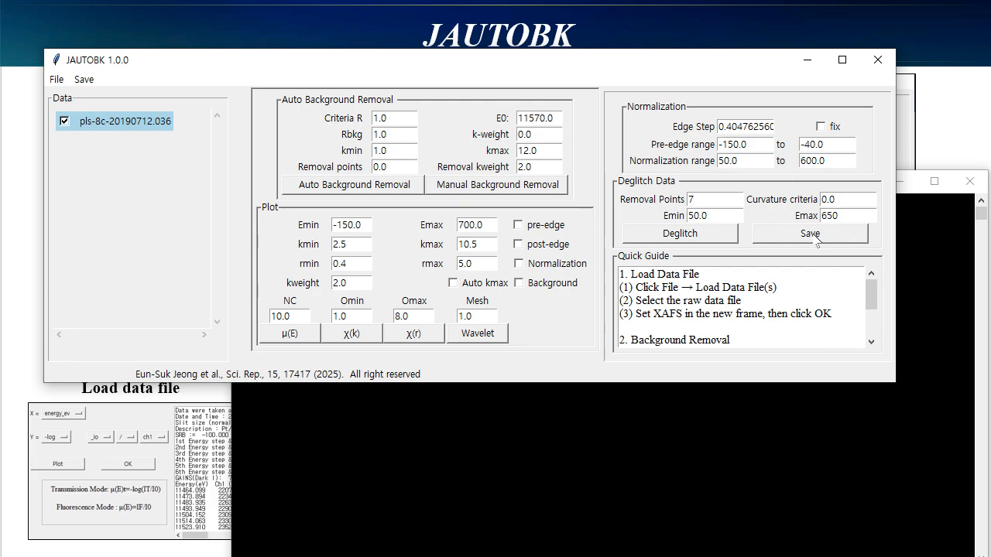
click(751, 465)
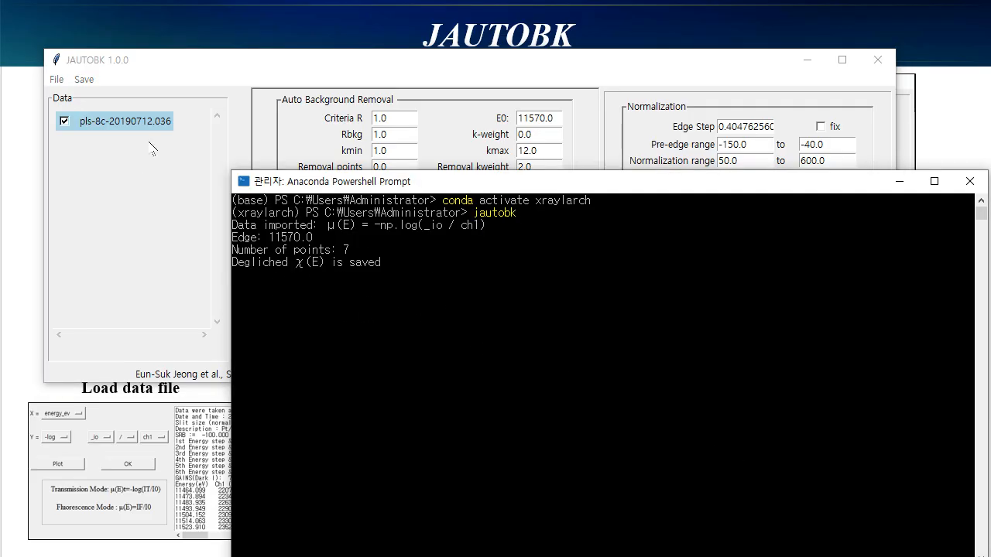
Open the deglitched data file pls-8c-20190712_036_redu from the Pt-FS folder for loading.
click(57, 80)
click(89, 96)
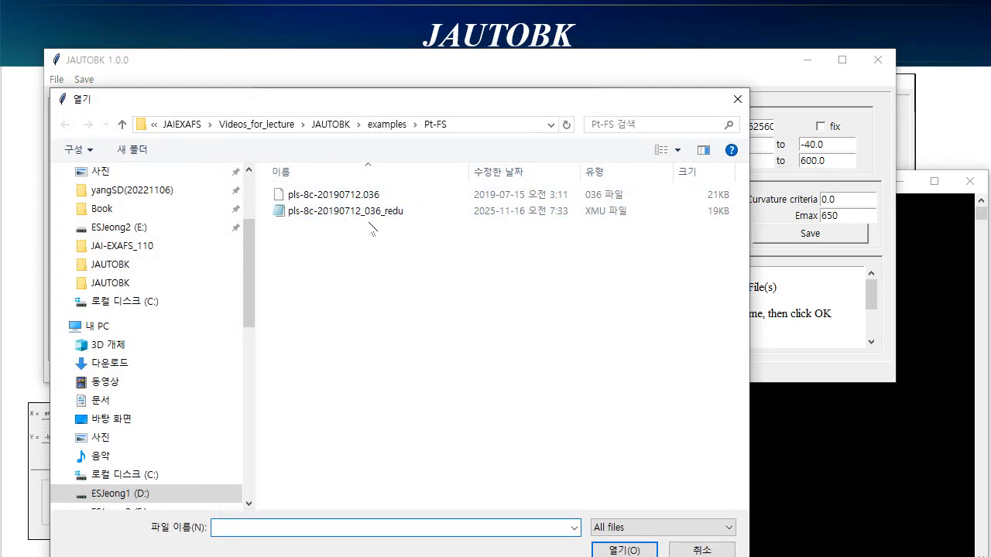
double_click(371, 211)
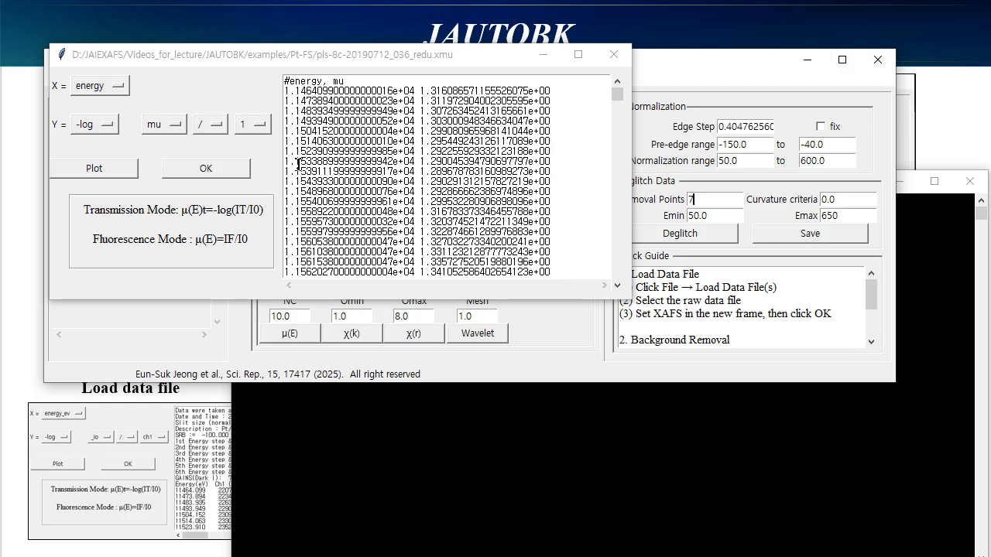
Change the Y prefactor from -log to 1, preview the mu curve, and import the deglitched data.
click(109, 126)
click(81, 144)
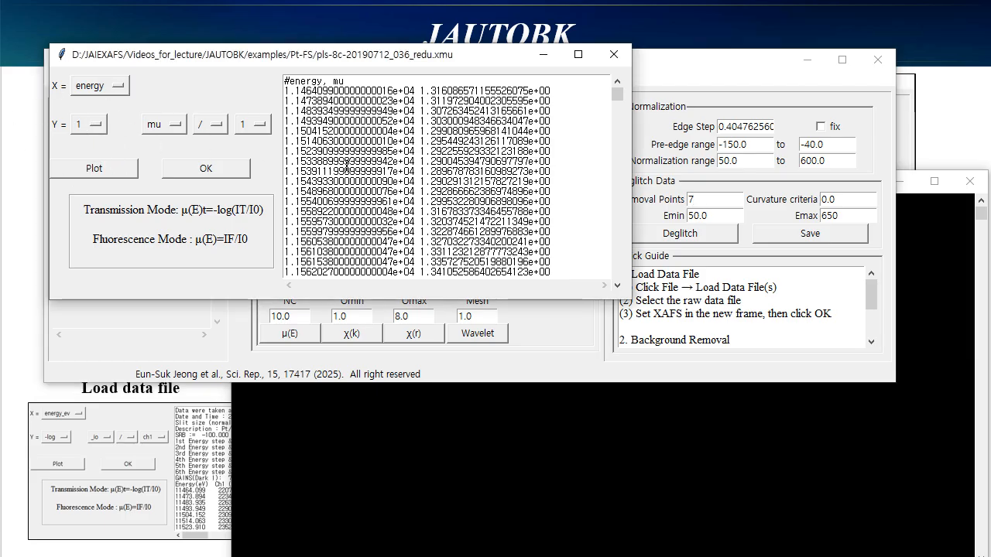
click(96, 169)
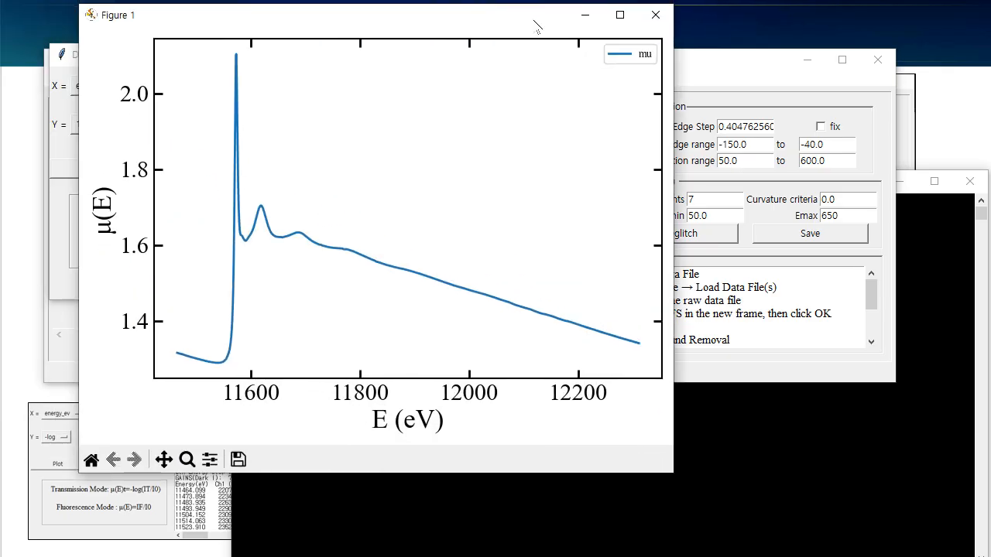
click(655, 14)
click(206, 169)
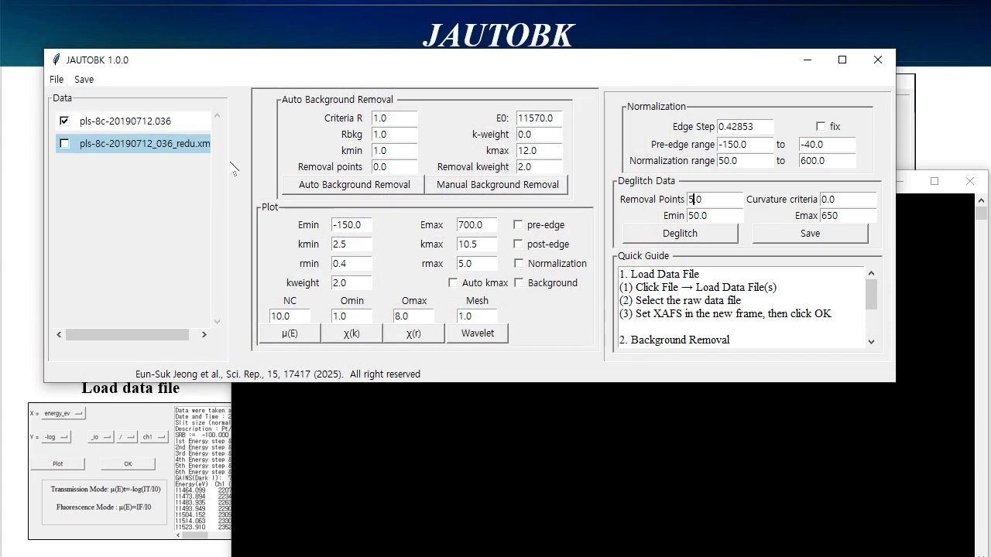
Check only the deglitched dataset, set kweight to 3 and rmin to 0, and plot its χ(r).
click(65, 144)
drag(364, 286, 231, 295)
text(3)
drag(361, 266, 294, 268)
text(0)
click(418, 338)
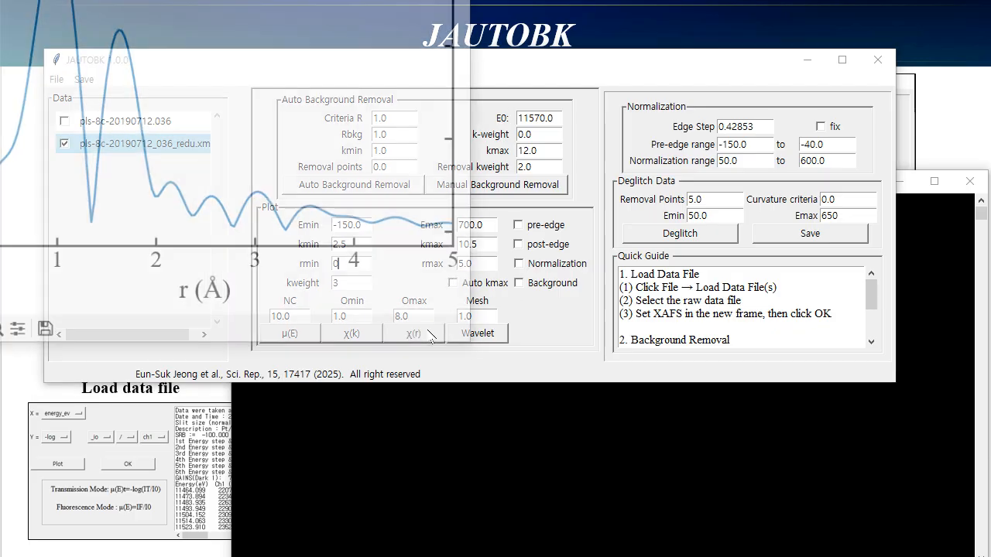
Examine the deglitched data's χ(r) before background removal, replotting it once, and close the plots.
drag(166, 0, 481, 37)
drag(592, 39, 855, 215)
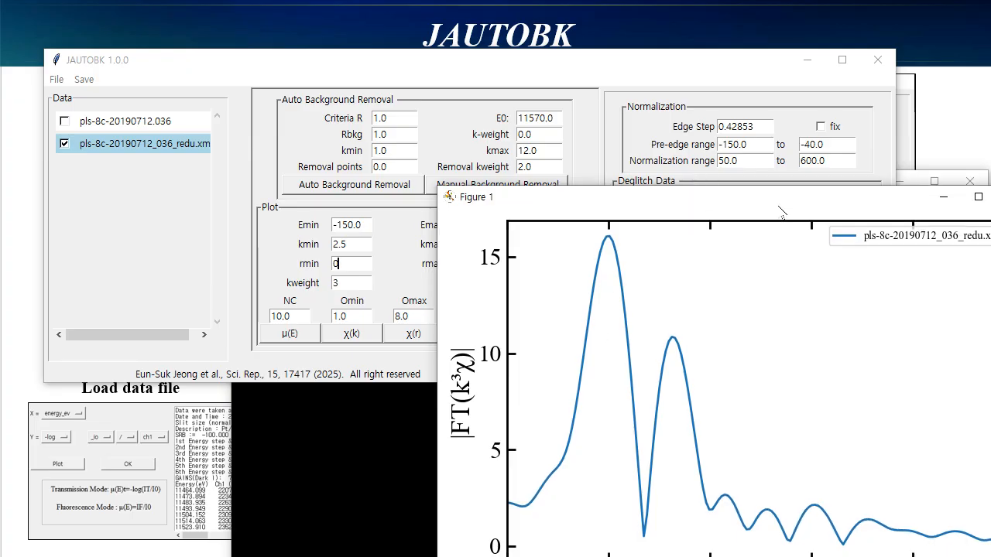
drag(778, 206, 670, 56)
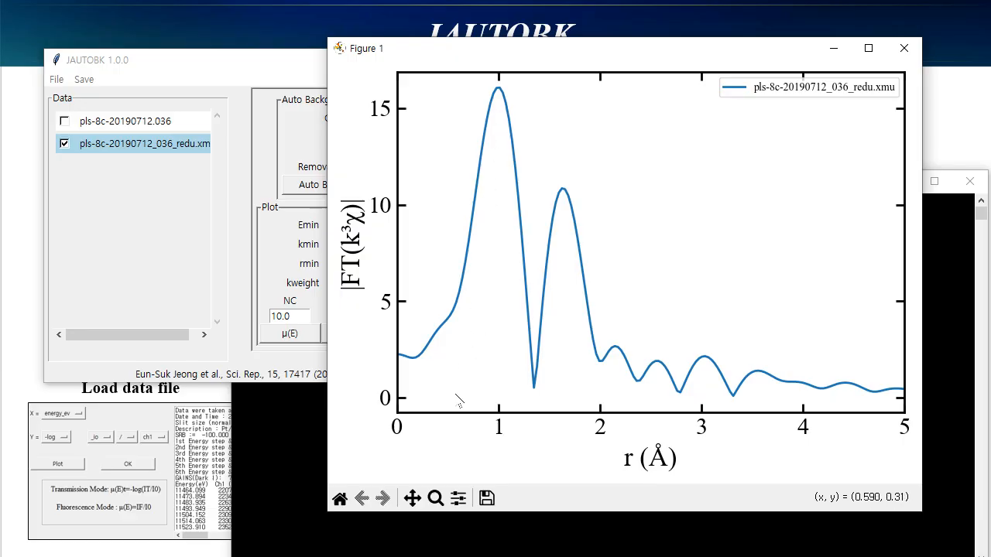
drag(434, 48, 473, 79)
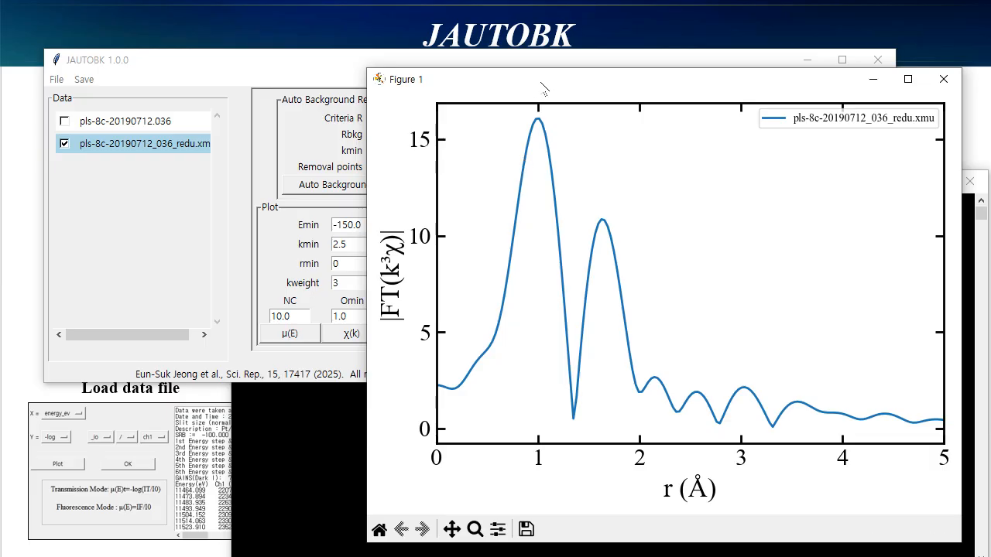
drag(542, 87, 627, 113)
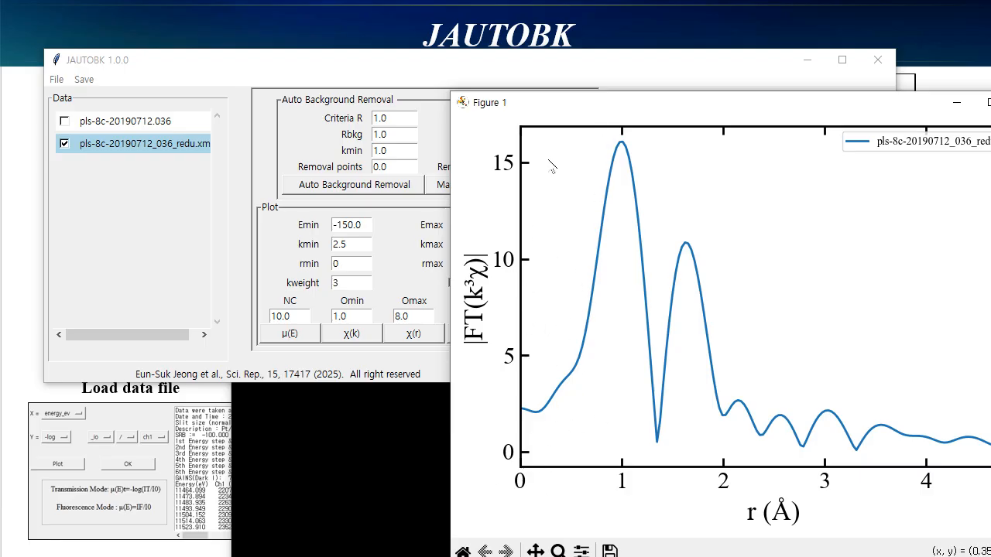
drag(805, 110, 651, 65)
click(872, 58)
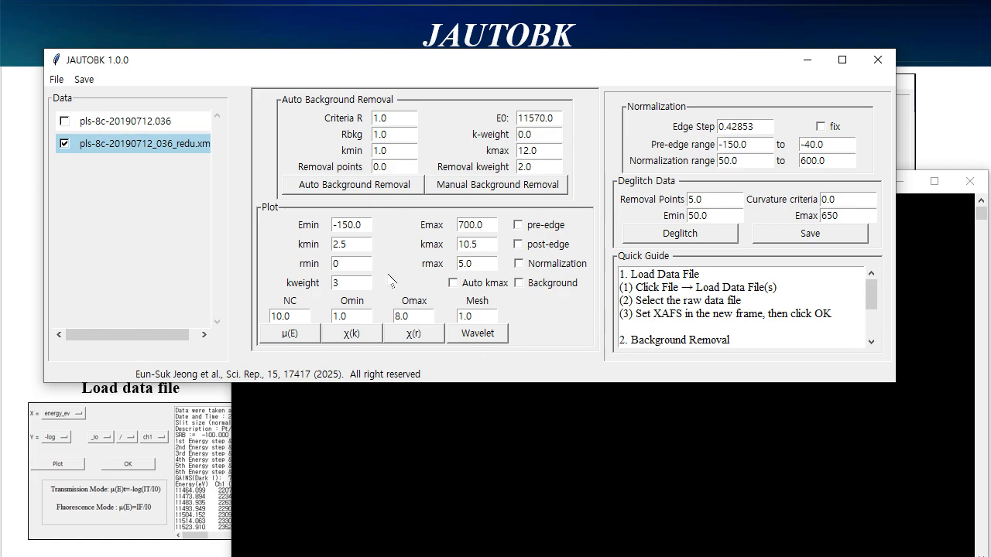
click(414, 337)
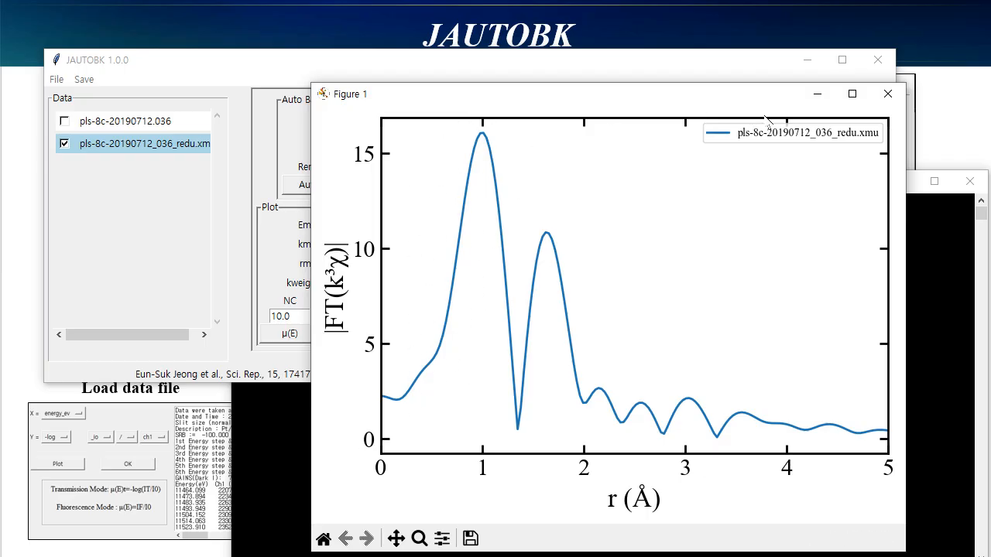
click(888, 94)
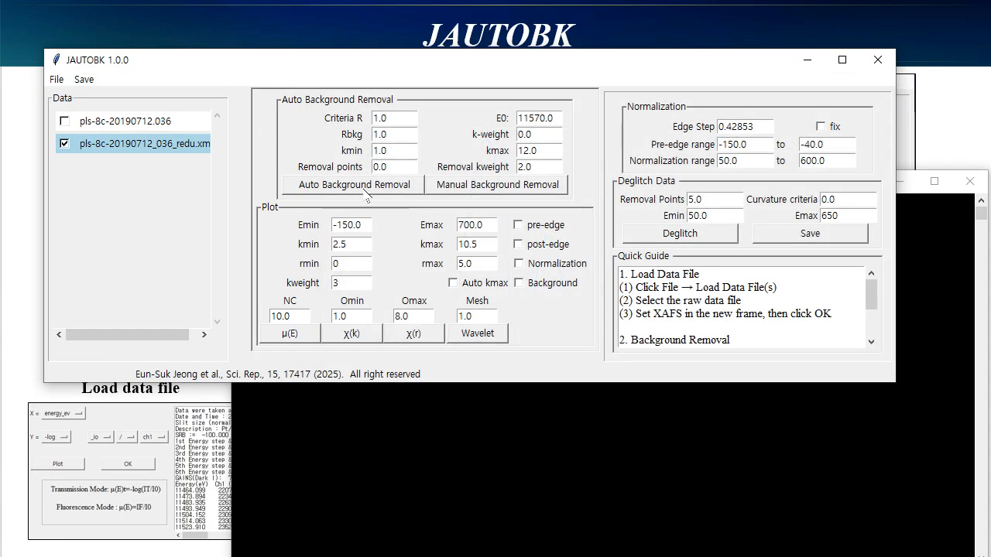
Set Criteria R to 1.2 and run Auto Background Removal on the deglitched data, moving the result plot aside.
text(2)
click(358, 188)
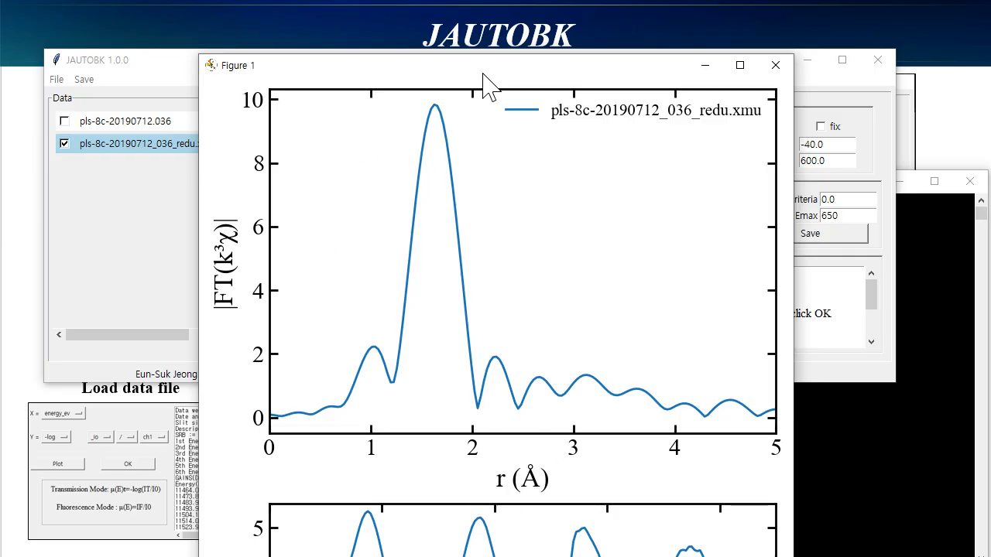
drag(487, 71, 731, 131)
Check only the raw dataset pls-8c-20190712.036, plot its χ(r) with the default settings, and close the plot.
click(101, 128)
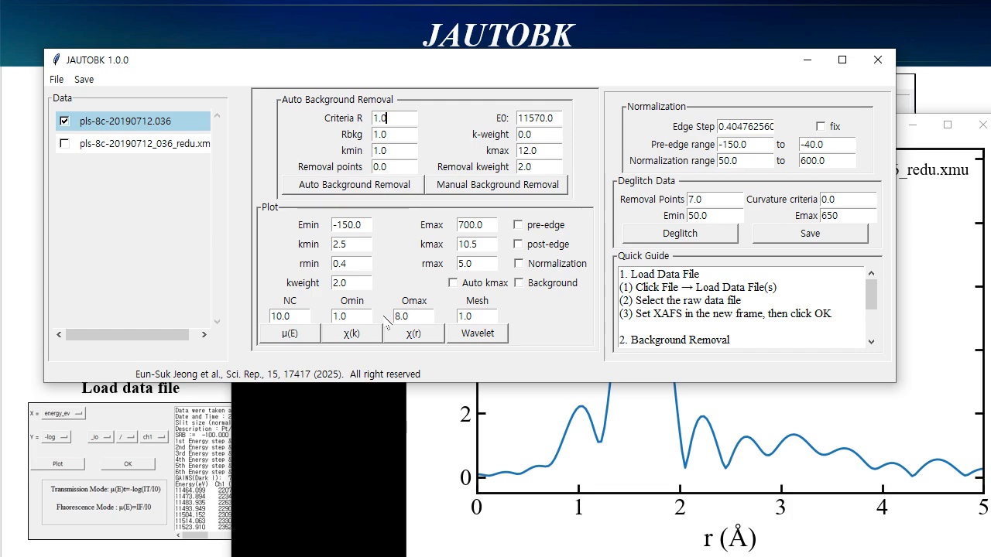
click(413, 332)
drag(317, 2, 403, 133)
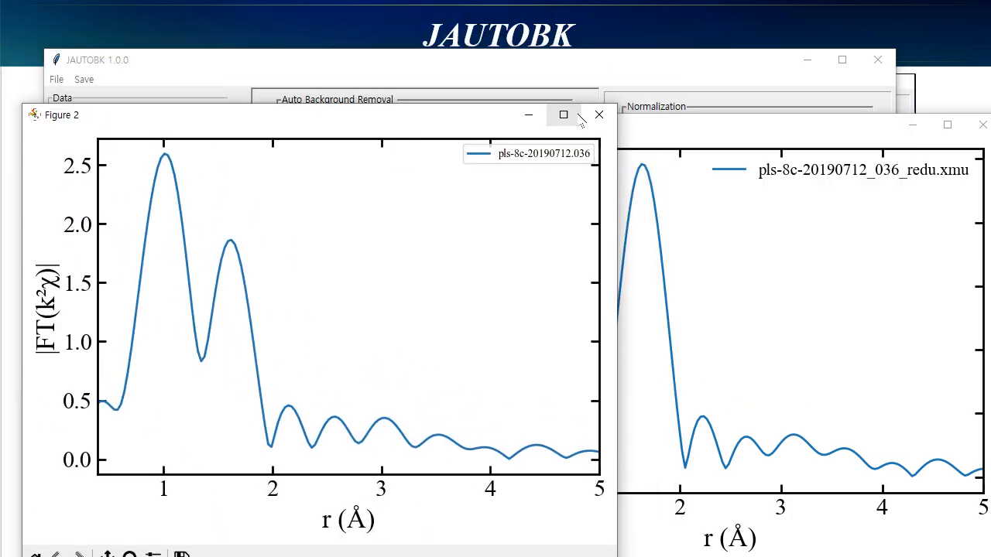
click(601, 110)
Set the raw dataset's plot parameters to rmin 0 and kweight 3.
drag(345, 264, 248, 263)
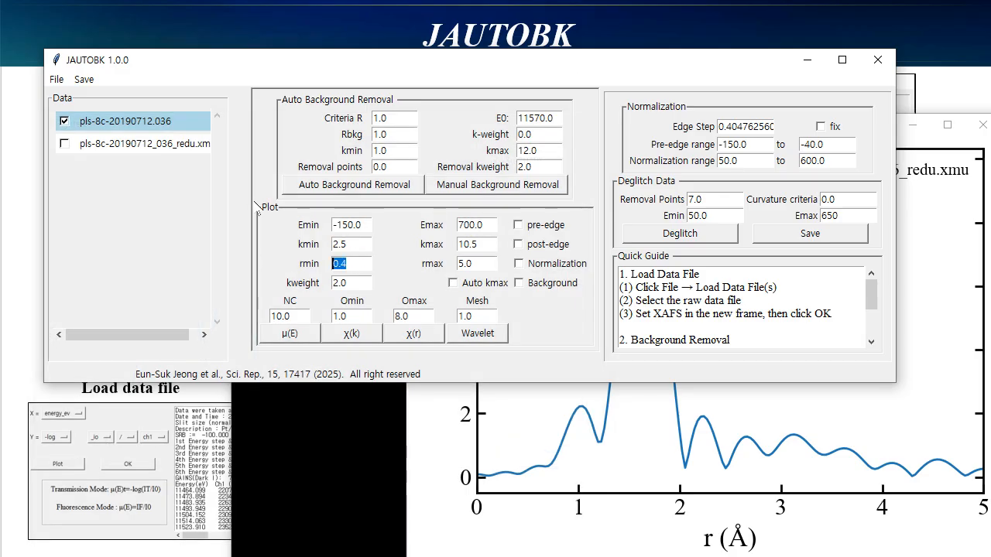
text(0)
drag(357, 283, 292, 277)
text(3)
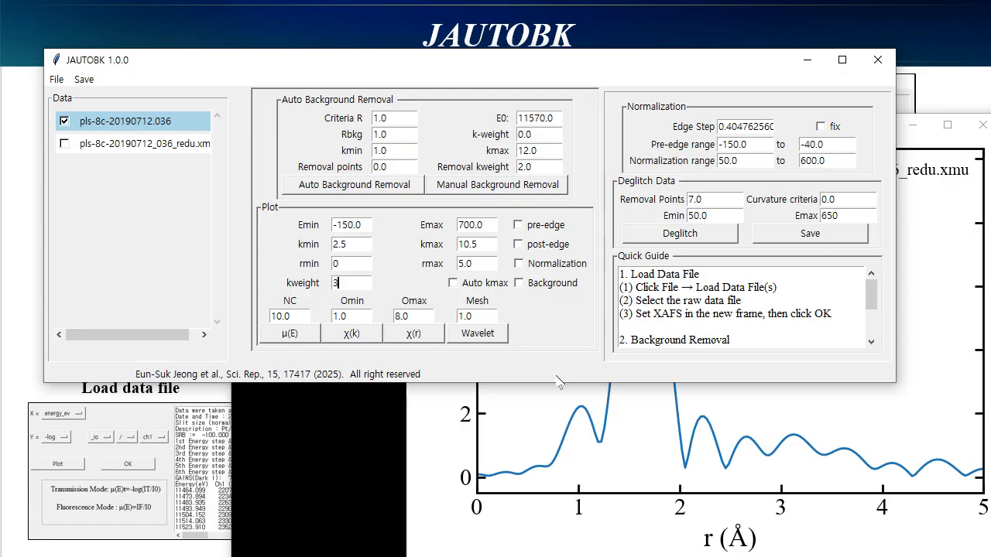
Close the background removal plot, overlay χ(r) of the raw and deglitched datasets to compare them, and close the comparison.
click(832, 446)
click(983, 125)
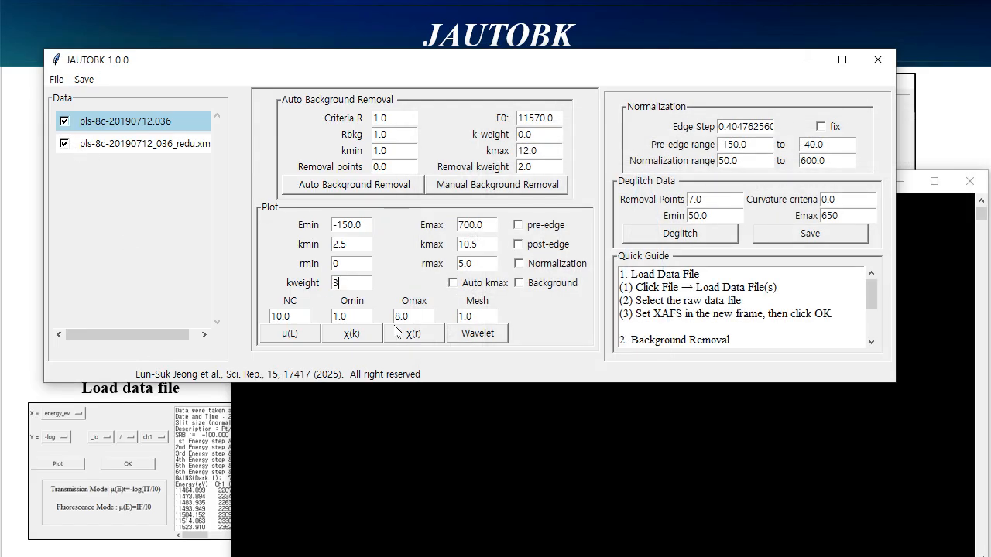
click(416, 334)
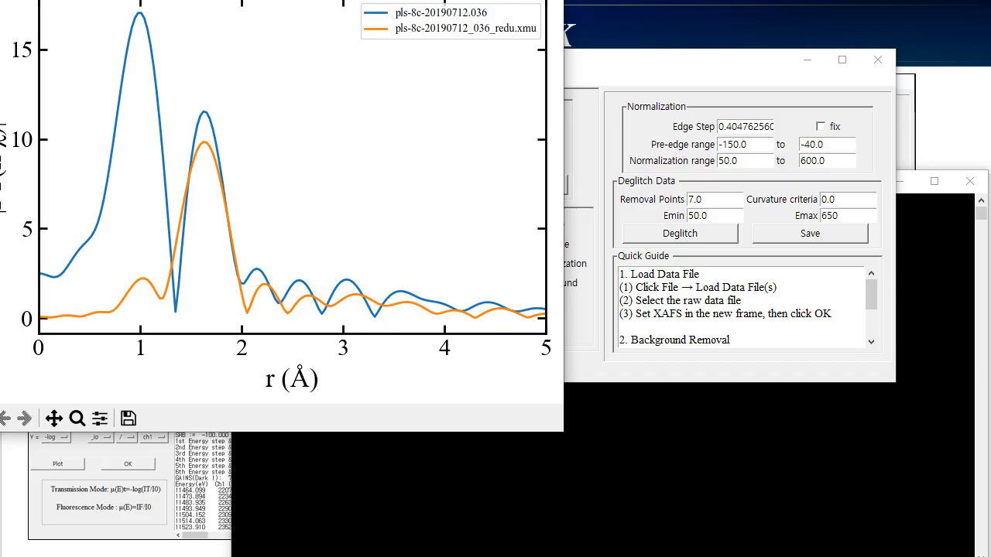
key(alt+F4)
Check only the deglitched dataset, view its background-removed χ(r), and close the plot.
click(65, 122)
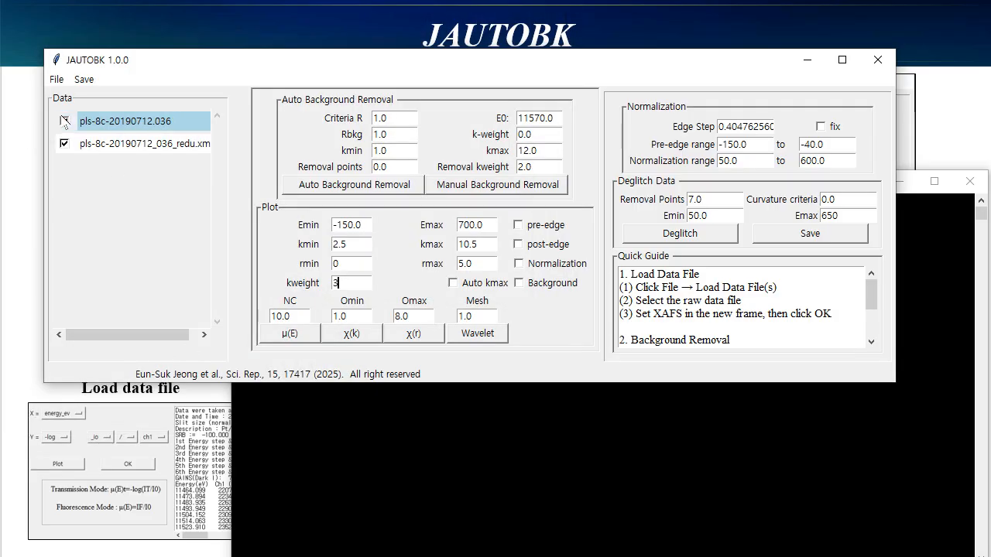
click(165, 148)
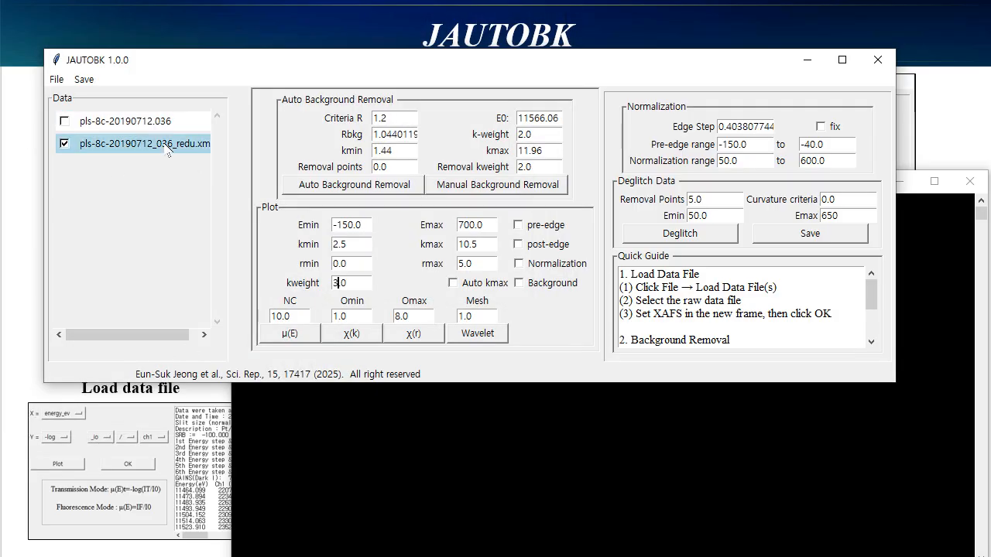
click(418, 334)
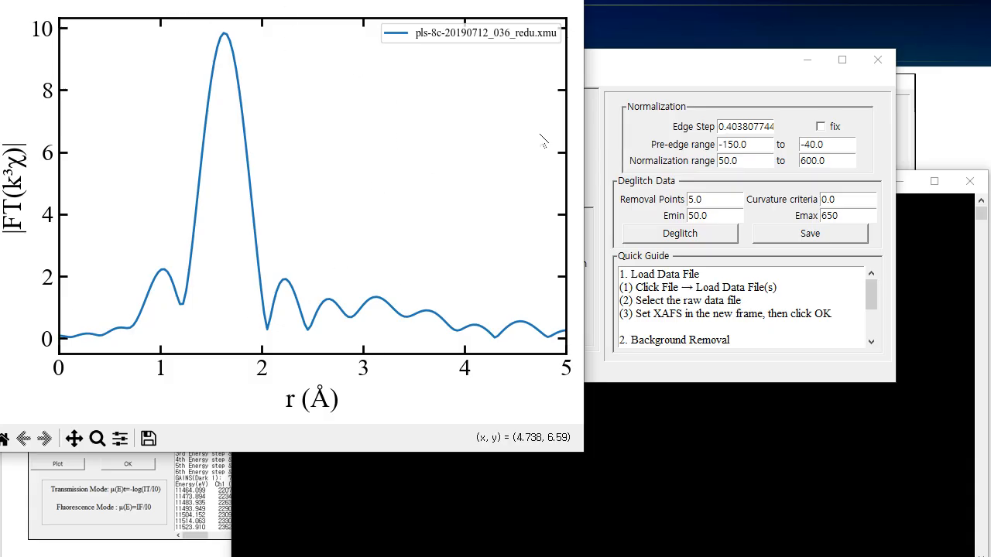
click(565, 4)
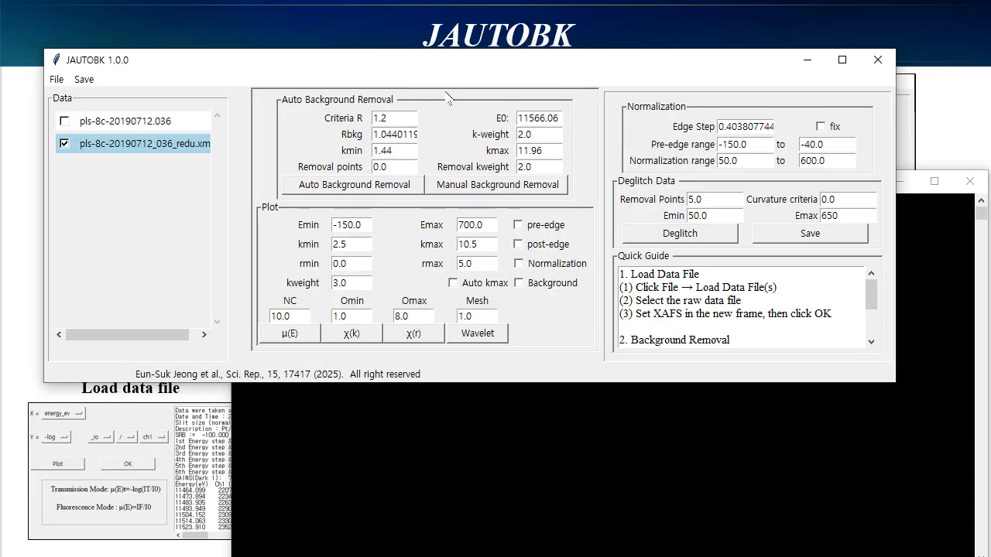
click(335, 283)
Open the data file pnc-05-06-174.xmu from the ZnO_NPs examples folder for loading.
click(57, 81)
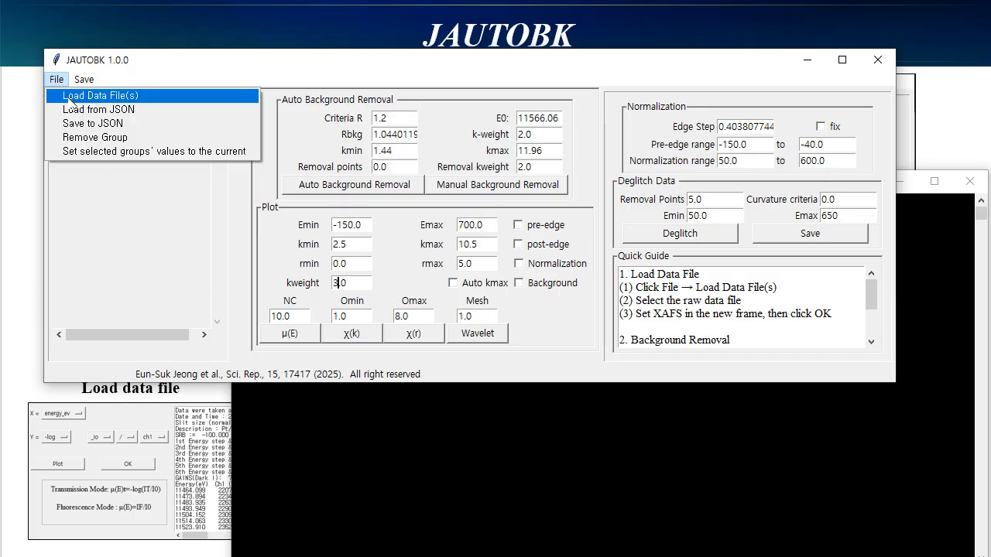
click(85, 95)
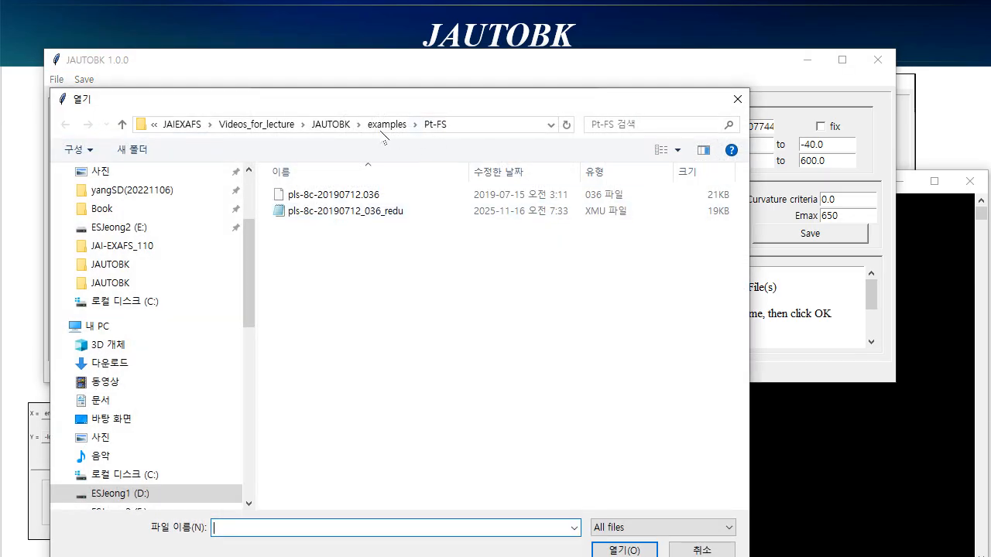
click(386, 124)
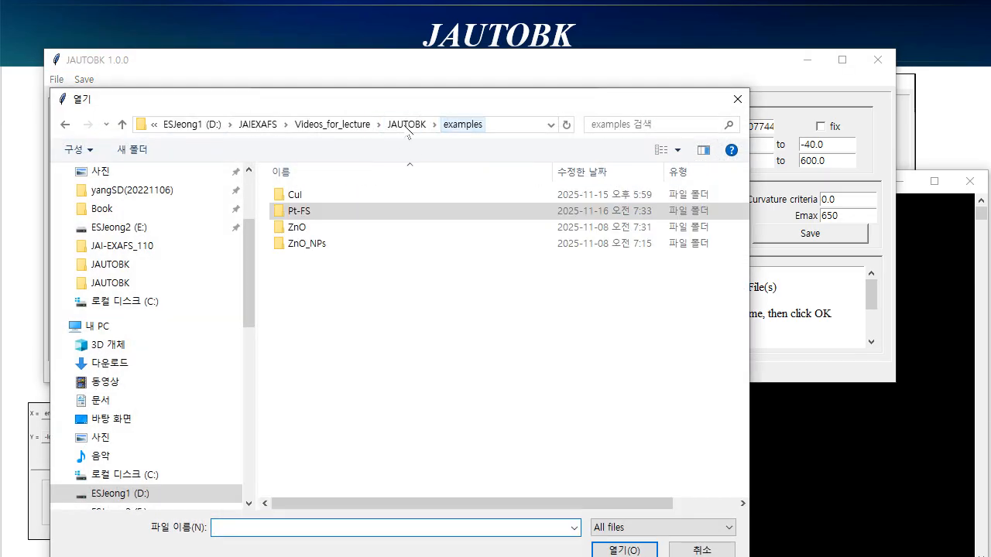
double_click(325, 245)
double_click(315, 195)
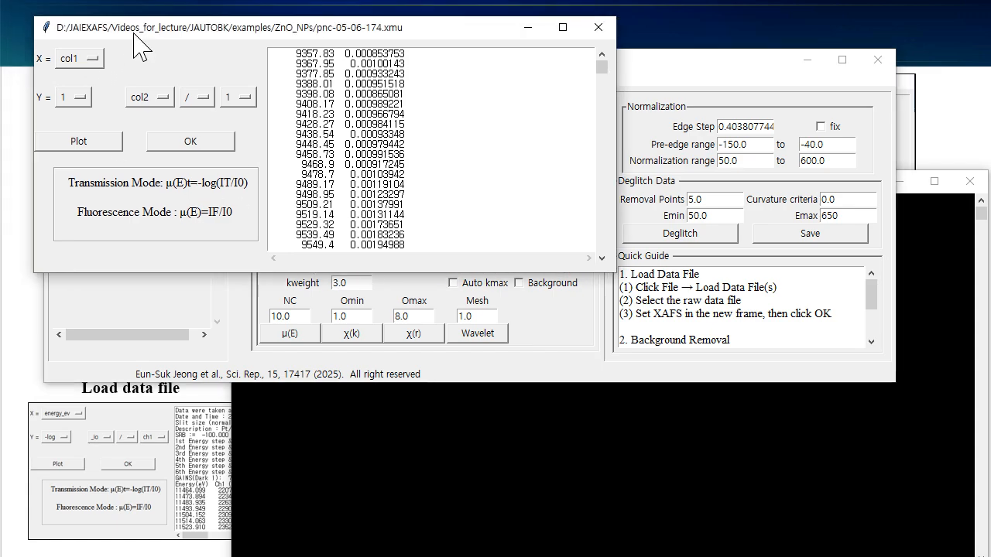
Preview μ(E) of the ZnO_NPs data and import it with the current column settings.
click(53, 127)
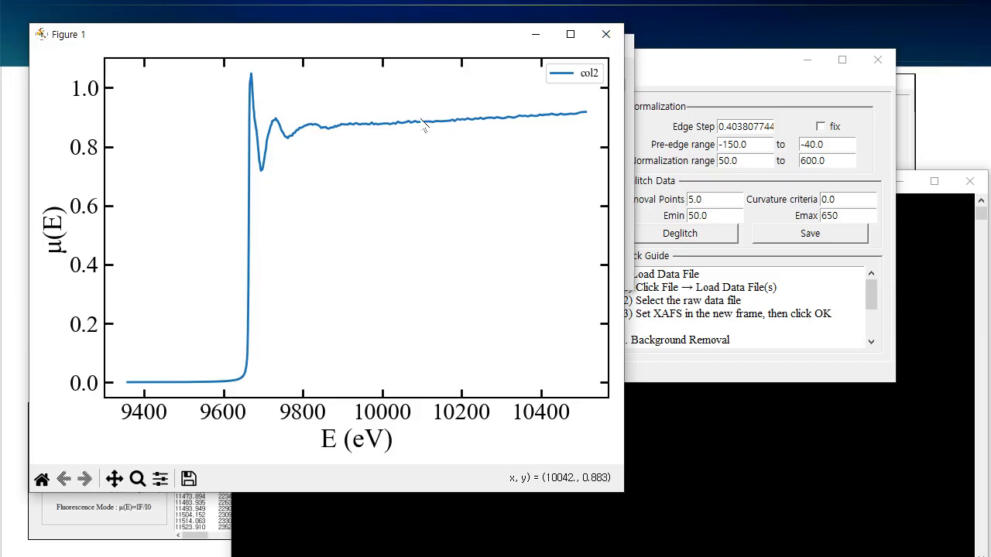
click(609, 38)
click(217, 162)
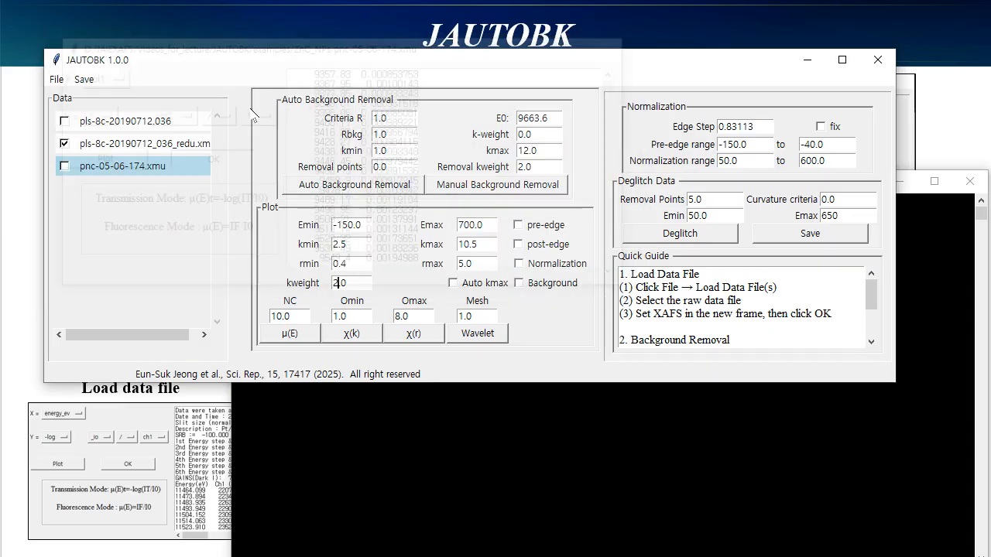
Check only pnc-05-06-174.xmu, plot its χ(r) with kweight 2.0 for inspection, and close the plot.
click(68, 166)
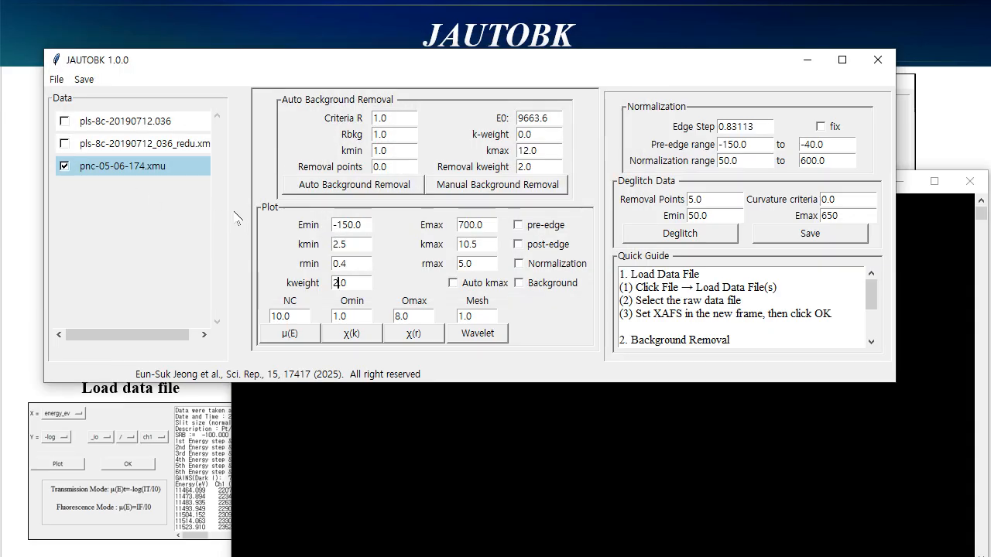
click(415, 339)
drag(481, 55, 678, 59)
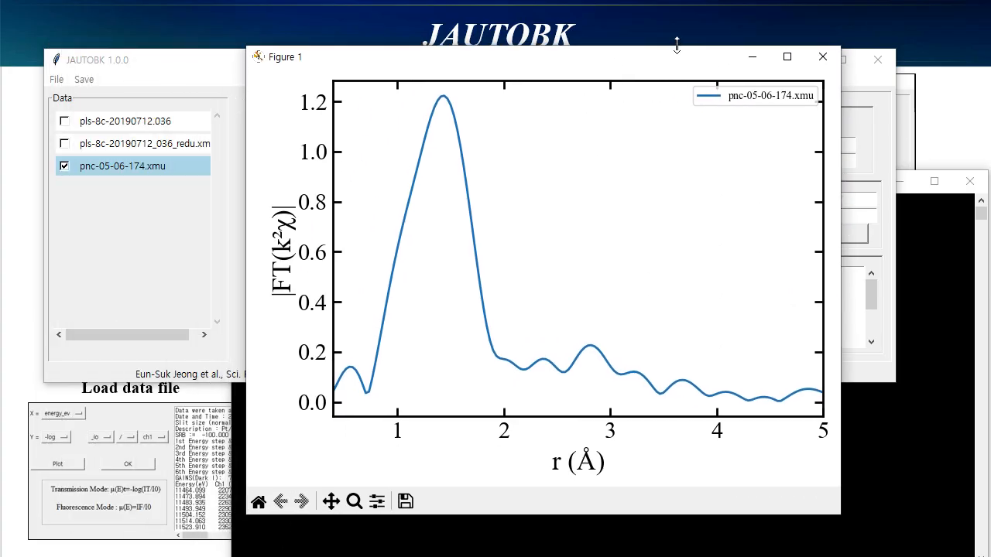
click(829, 61)
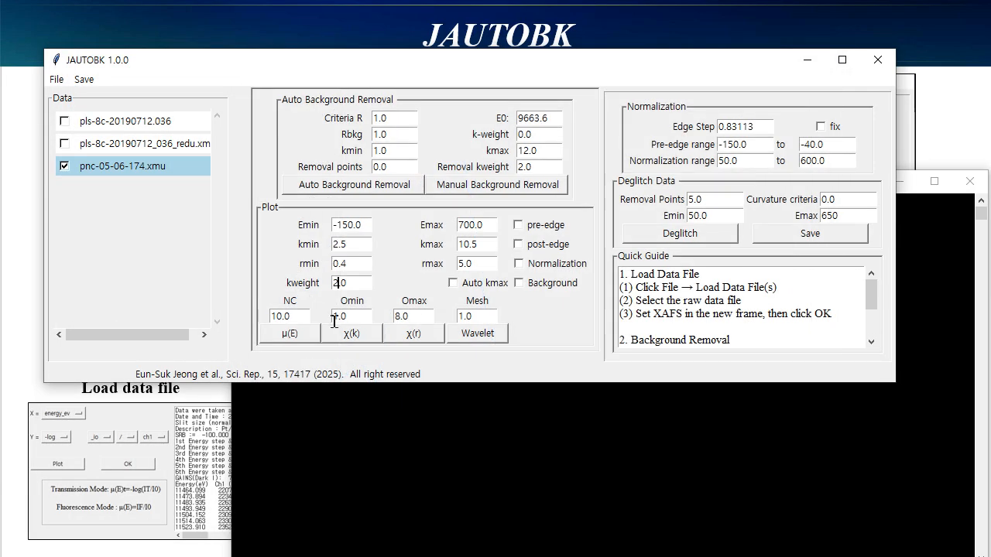
Set kweight to 3 for pnc-05-06-174.xmu and plot its χ(r) again.
triple_click(362, 285)
text(3)
click(422, 339)
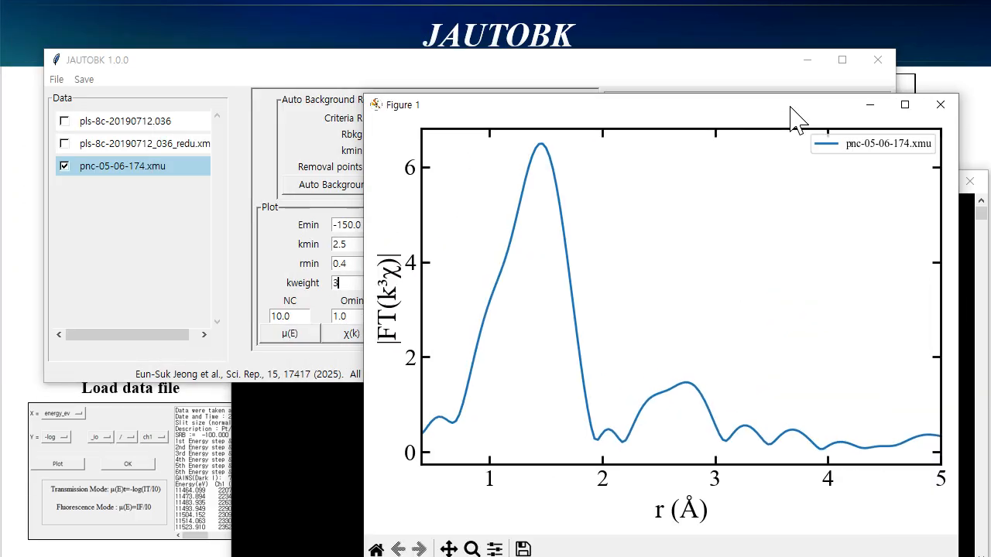
drag(791, 108, 752, 106)
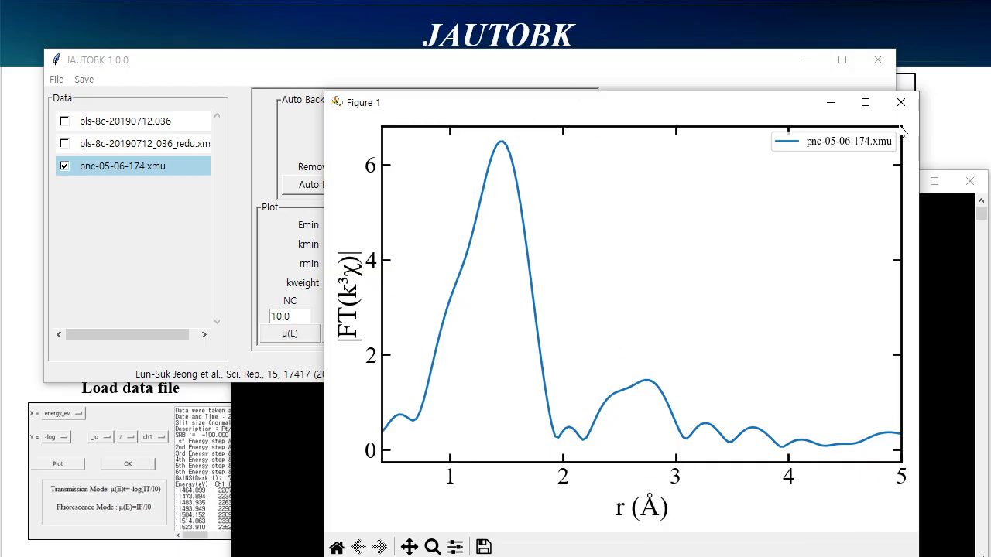
Compare the parameters of the deglitched Pt data and pnc-05-06-174.xmu, and plot χ(r) of pnc-05-06-174.xmu for inspection.
click(900, 102)
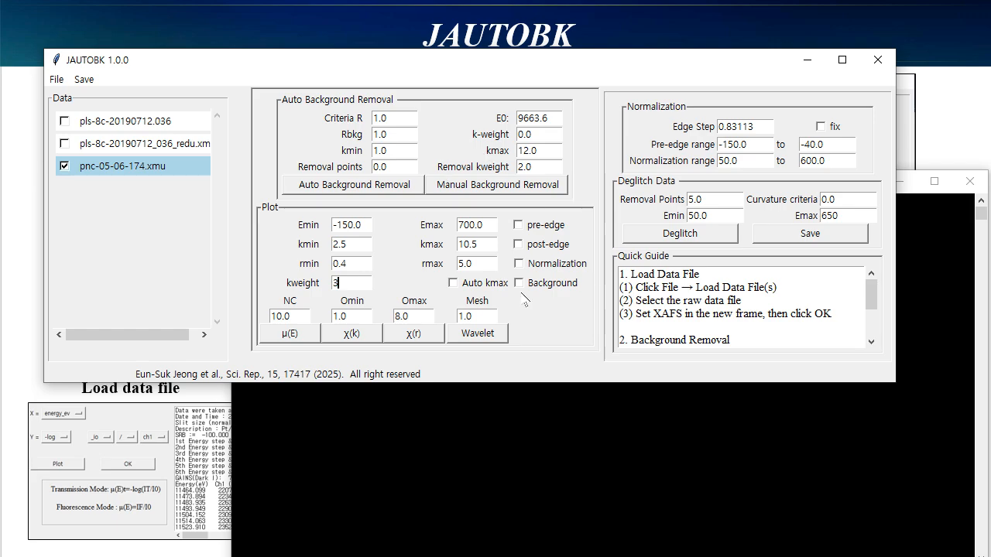
click(175, 147)
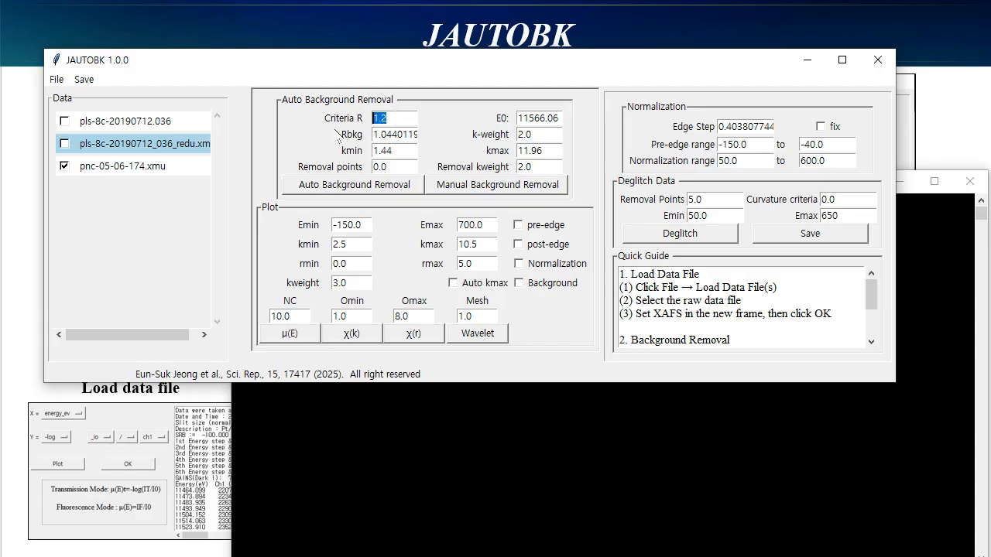
click(155, 169)
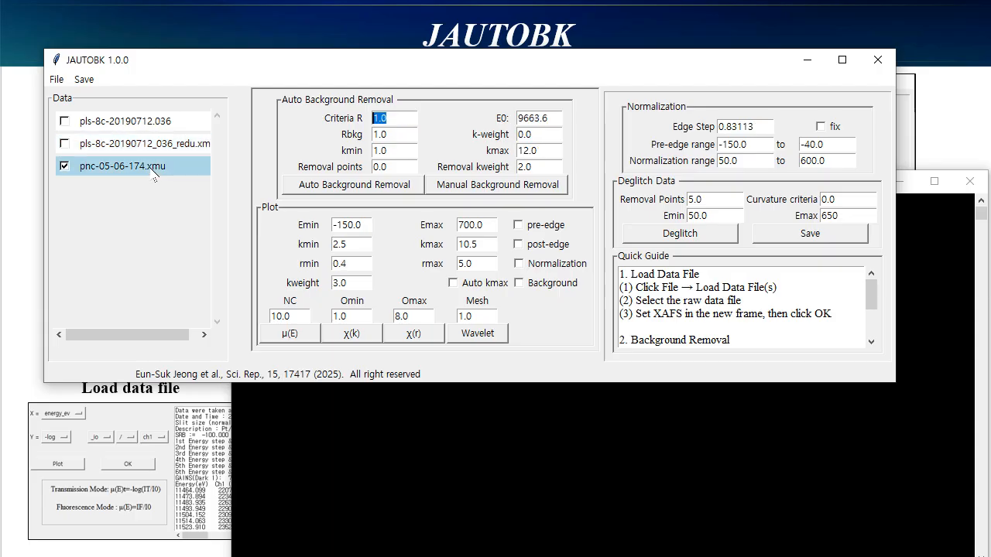
click(414, 333)
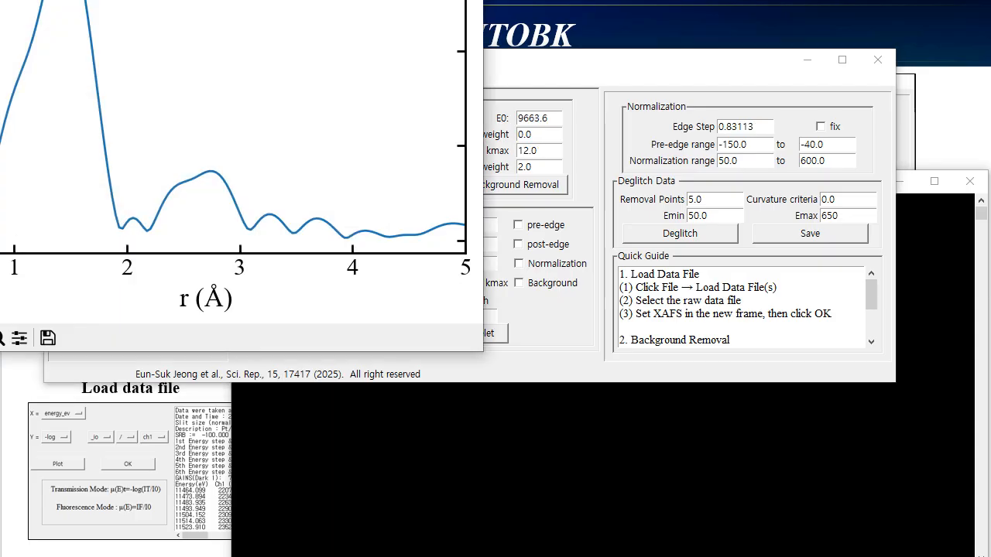
drag(203, 0, 655, 168)
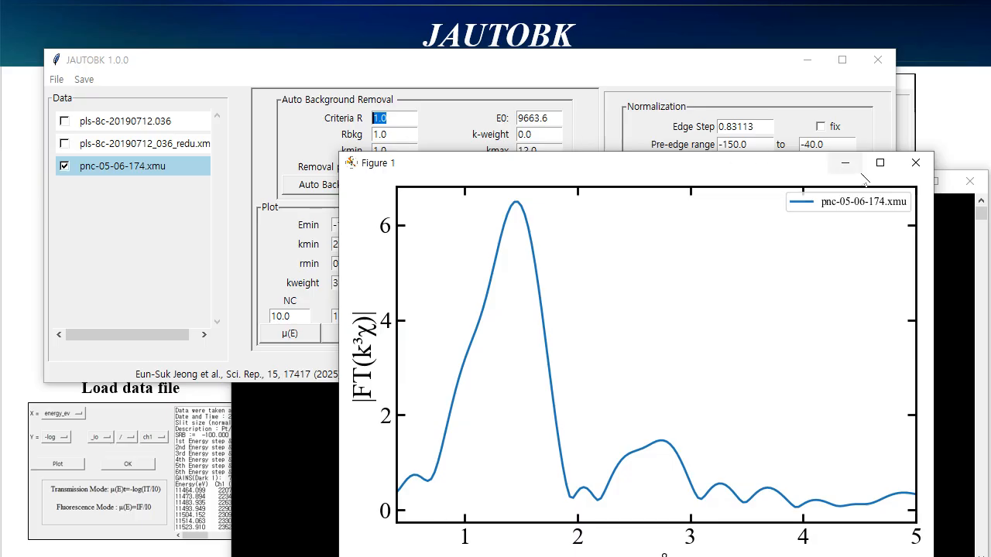
click(916, 163)
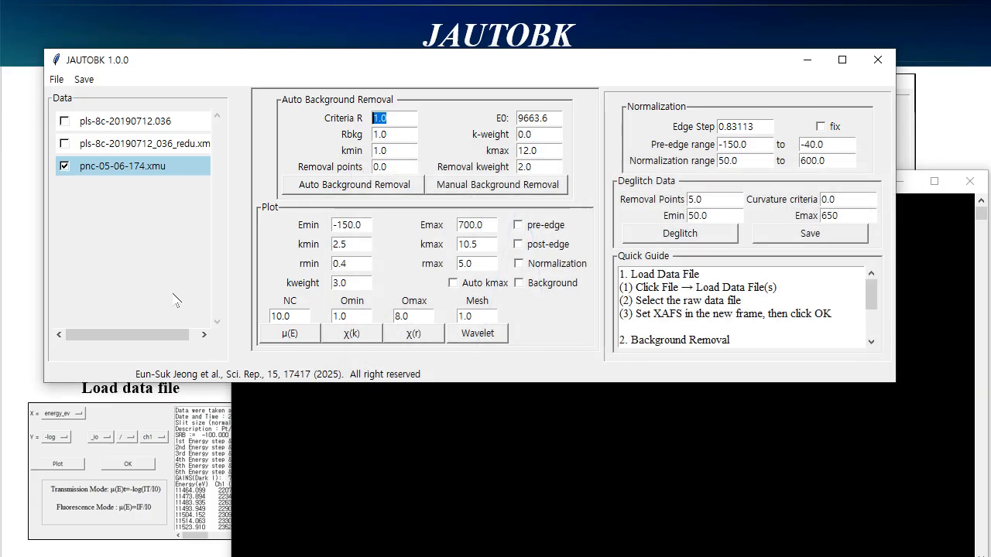
Run Auto Background Removal on pnc-05-06-174.xmu with Criteria R 1.0 and inspect its replotted χ(r).
click(316, 192)
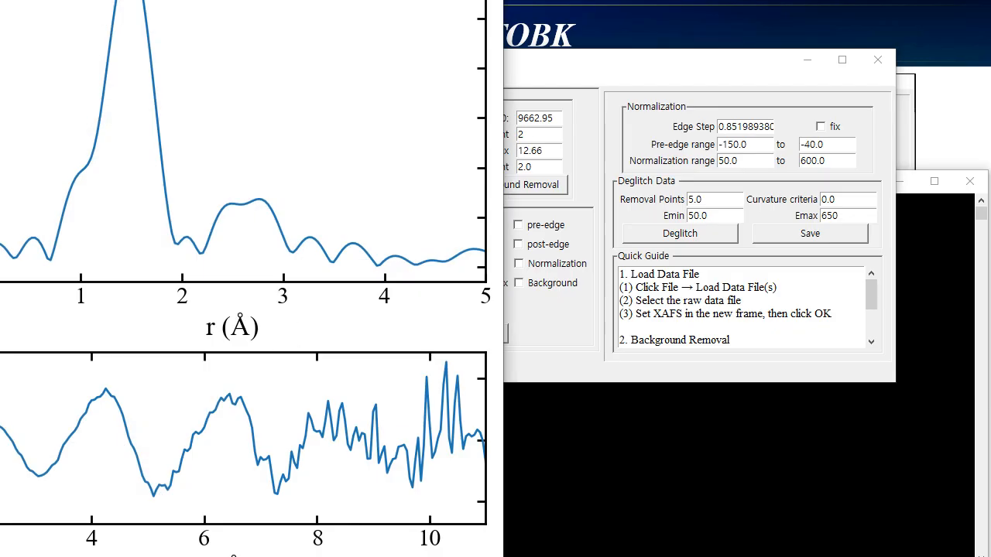
drag(196, 0, 584, 82)
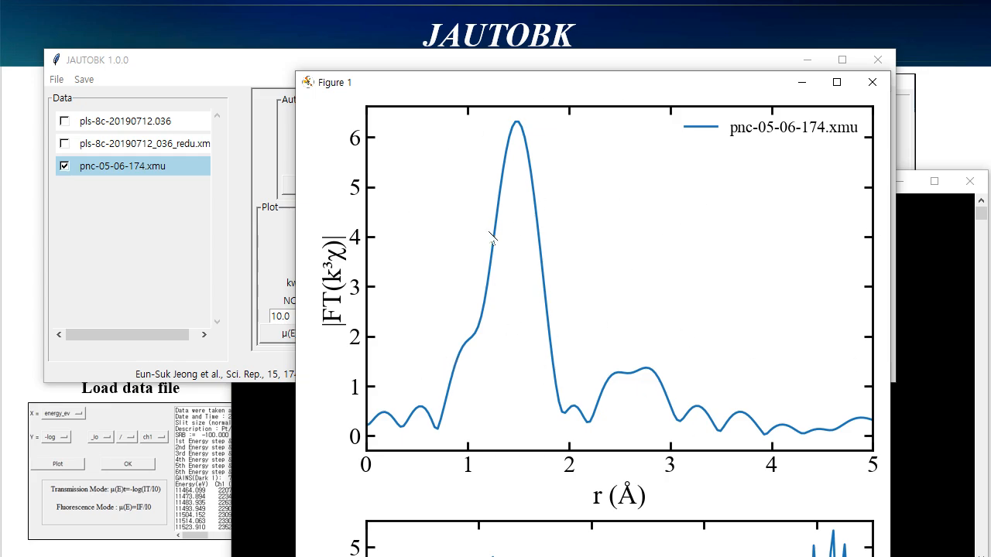
click(873, 83)
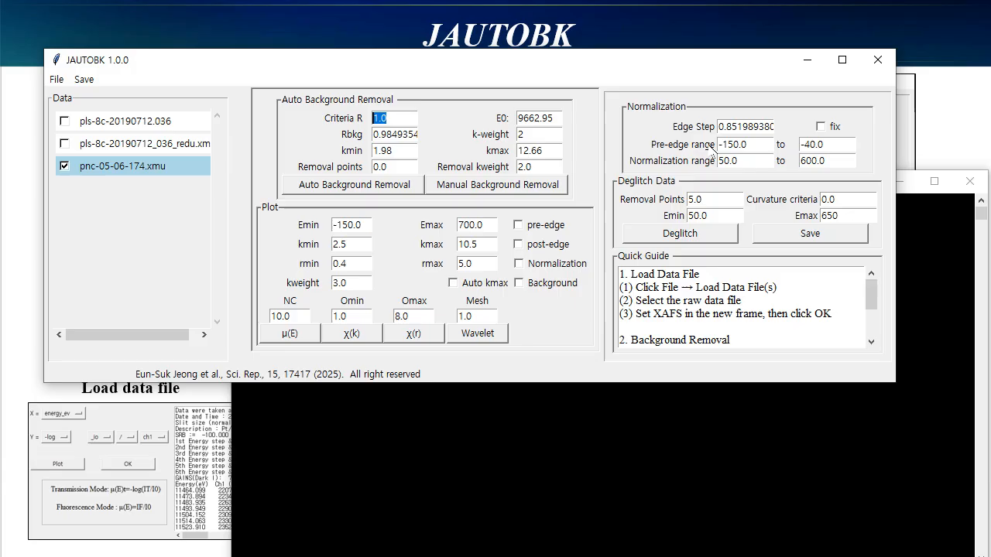
click(414, 334)
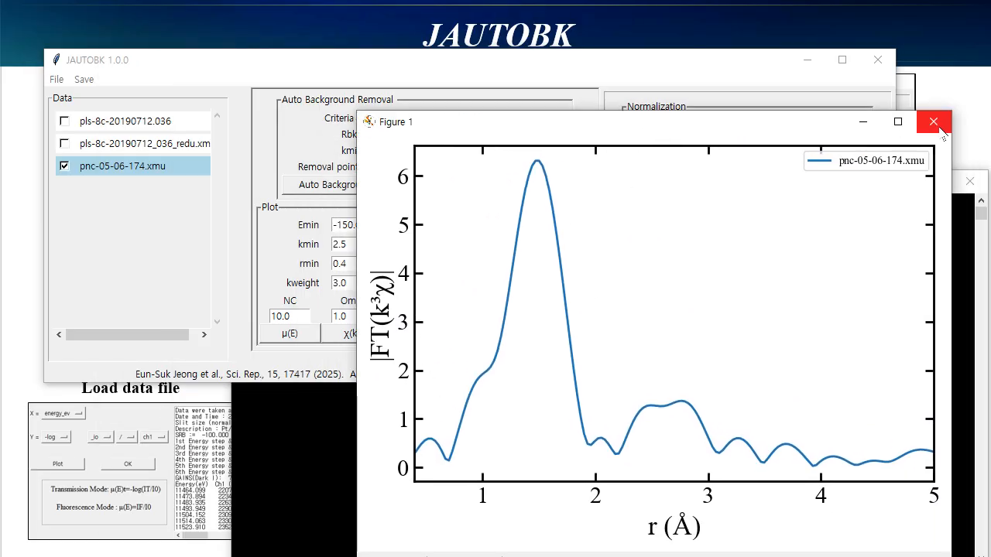
click(934, 123)
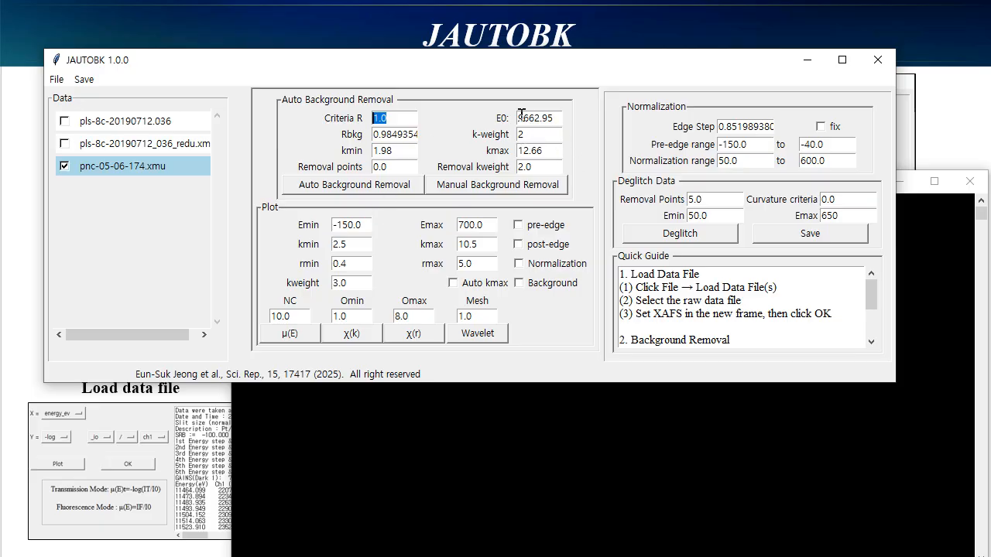
Run Manual Background Removal on pnc-05-06-174.xmu with the optimized parameters and close the resulting plot.
click(502, 188)
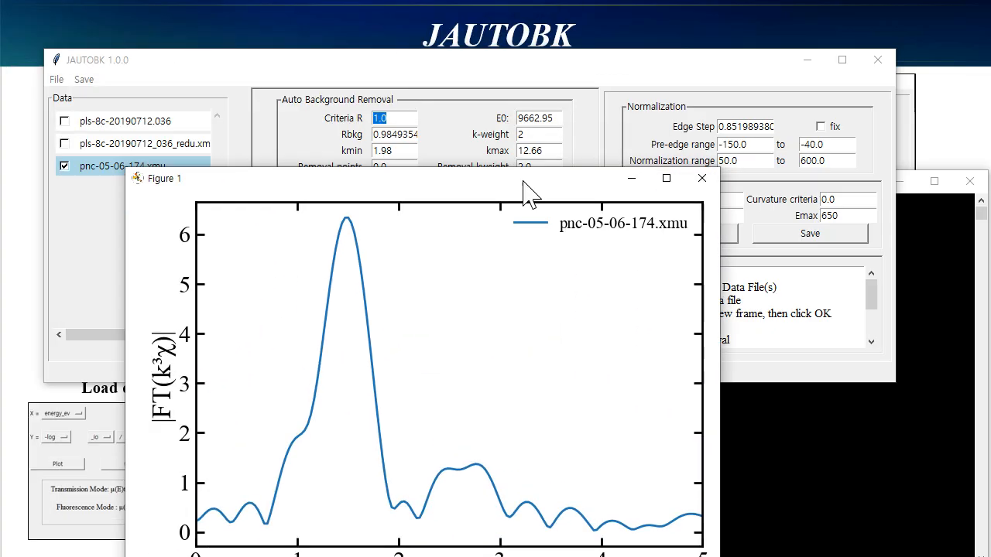
drag(523, 185, 763, 229)
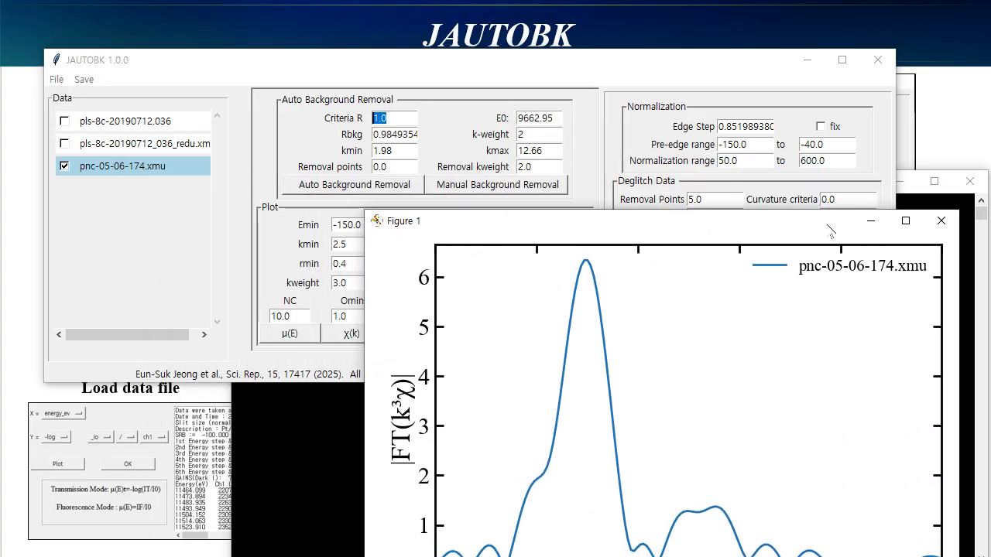
click(941, 222)
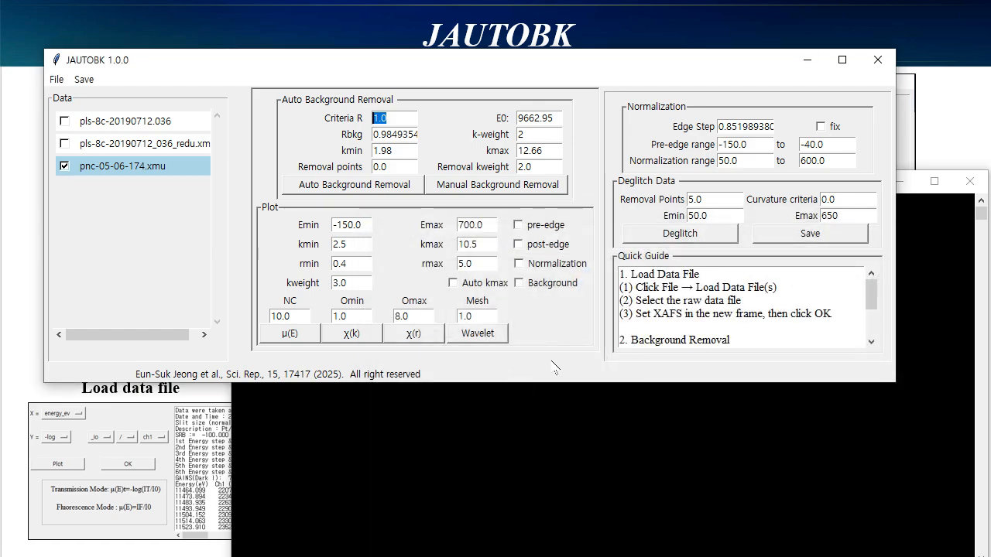
Plot μ(E) of pnc-05-06-174.xmu together with its Background curve, inspect it and close the plot.
click(520, 283)
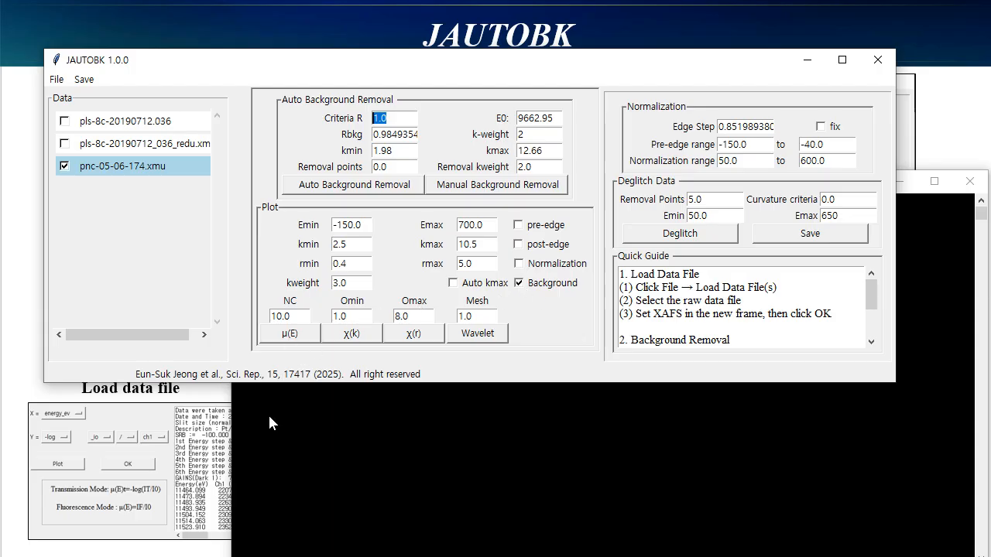
click(289, 334)
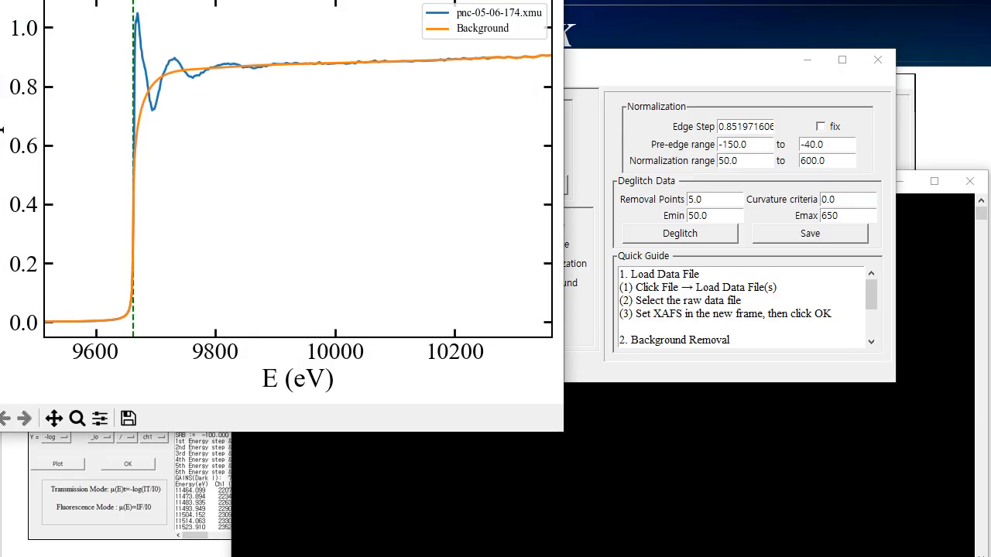
drag(488, 92, 564, 130)
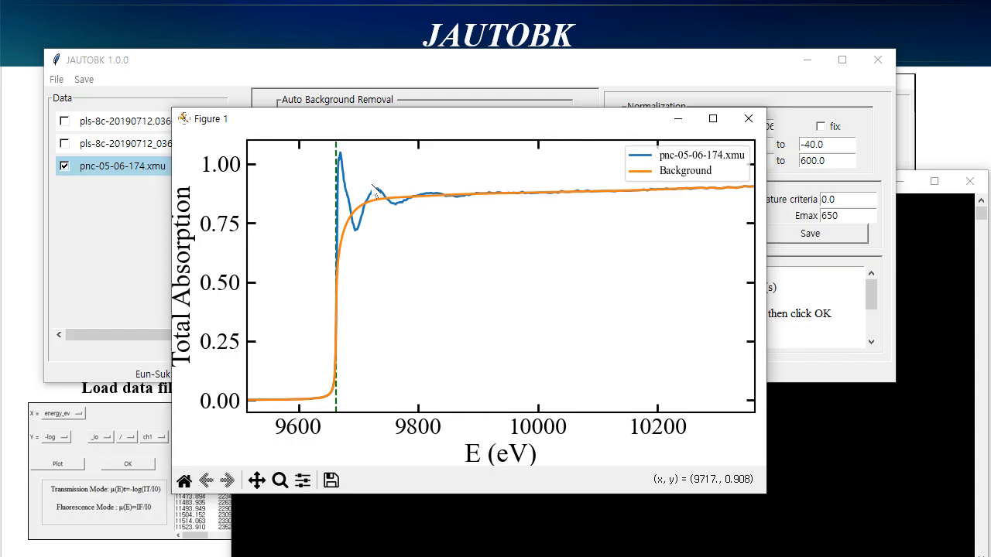
click(748, 118)
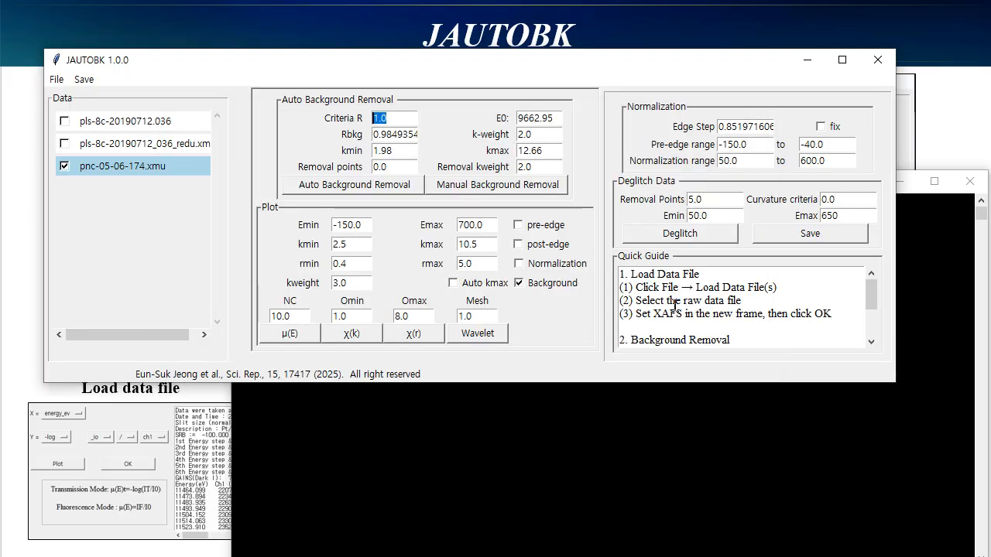
Check only pls-8c-20190712_036_redu.xmu, make it the active entry and plot its μ(E).
click(65, 166)
click(64, 143)
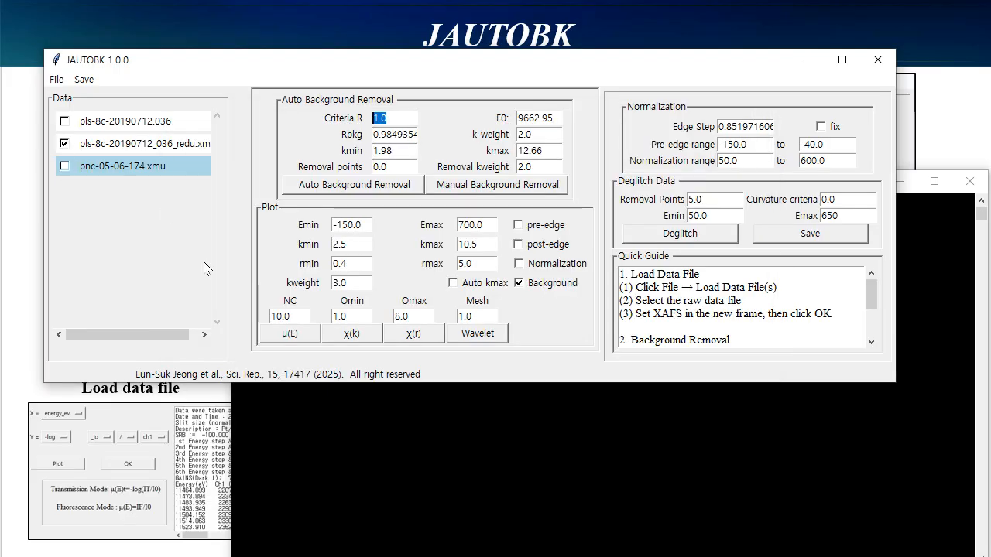
click(293, 336)
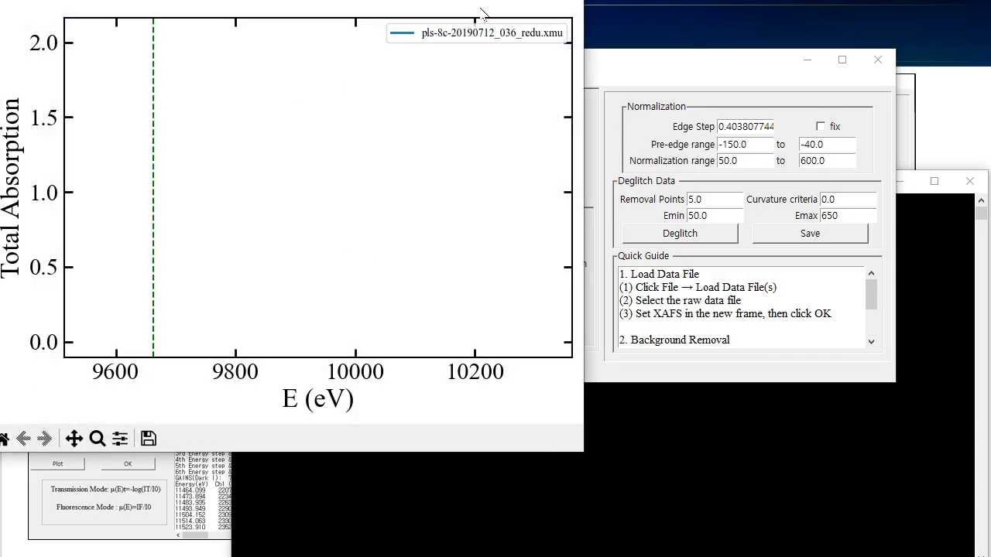
click(569, 7)
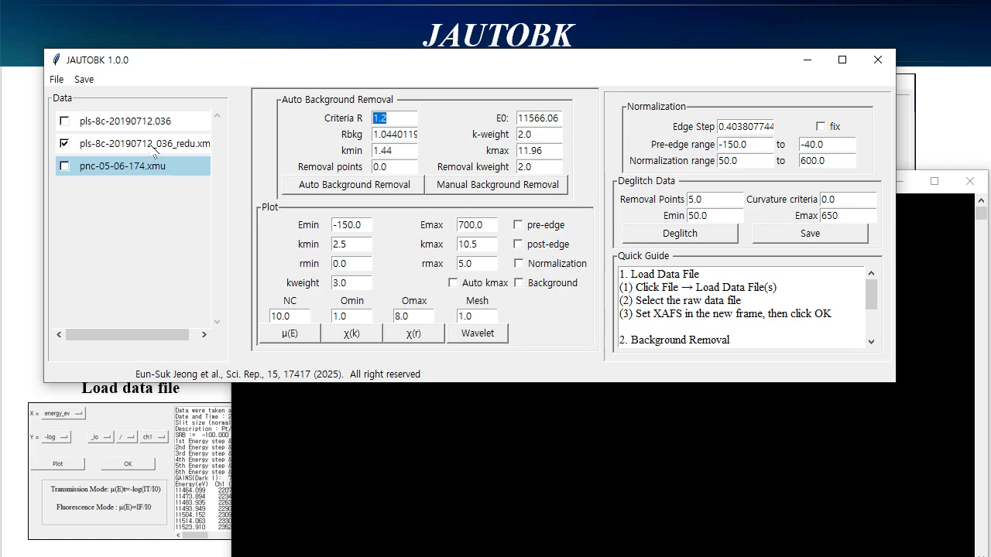
click(153, 147)
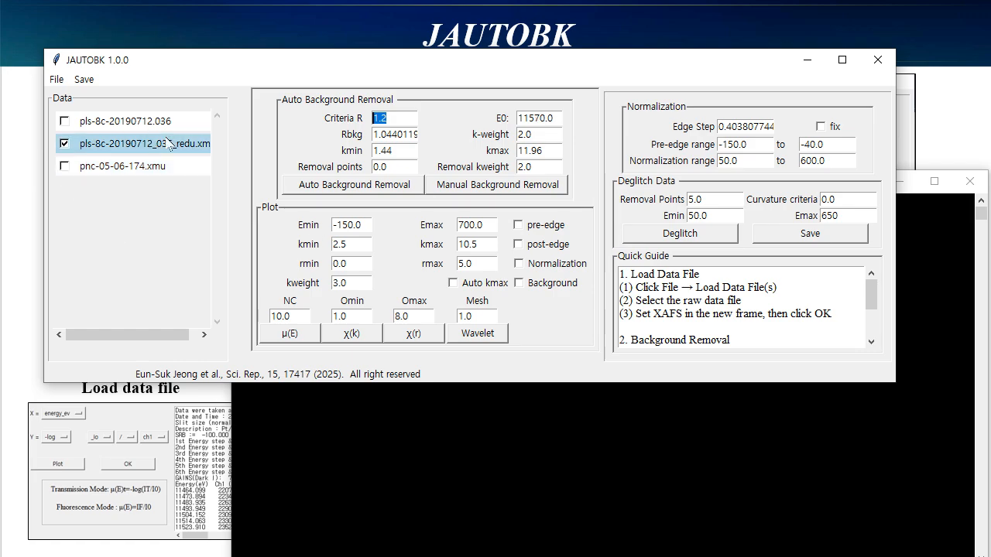
click(291, 339)
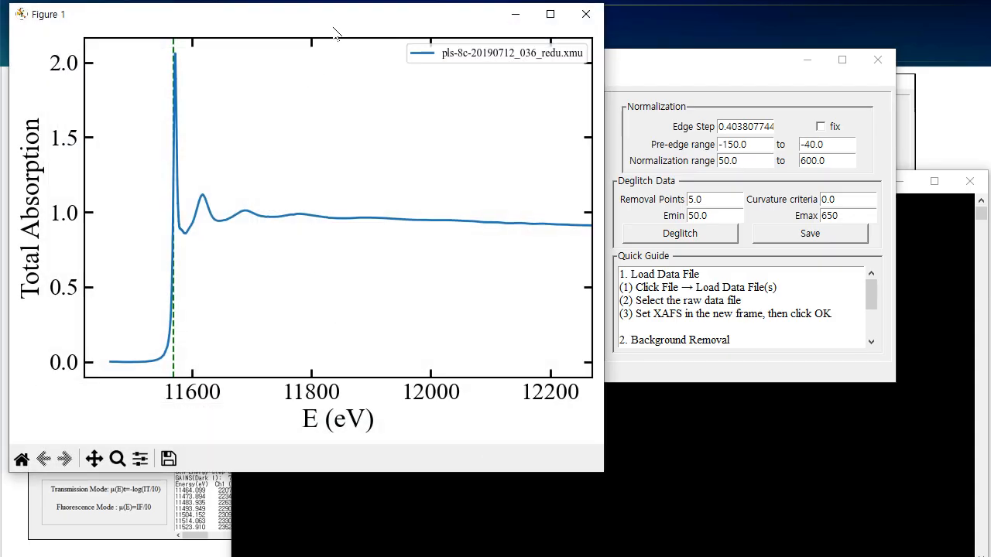
drag(333, 14, 601, 142)
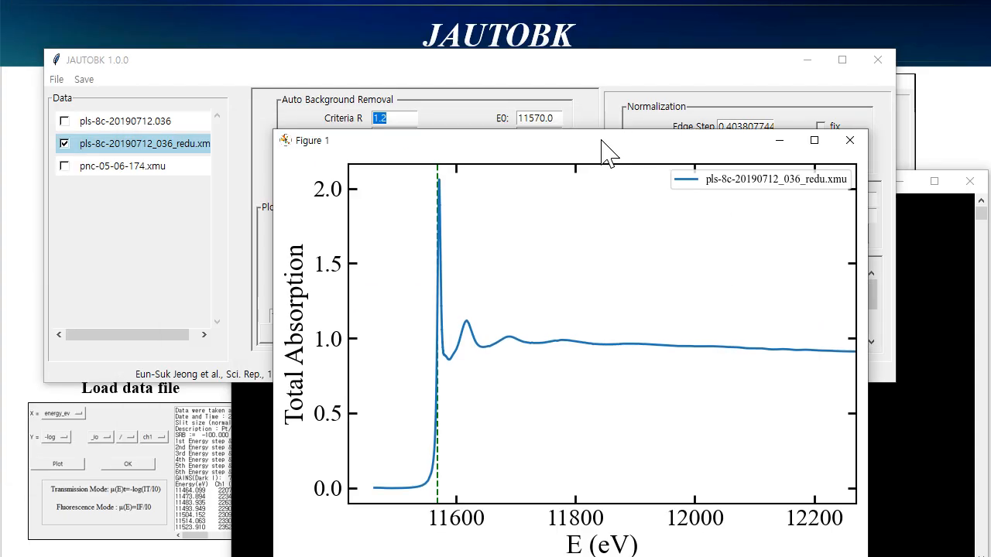
Reselect pls-8c-20190712_036_redu.xmu, plot its μ(E) with the Background curve for inspection, and close the plot.
click(73, 167)
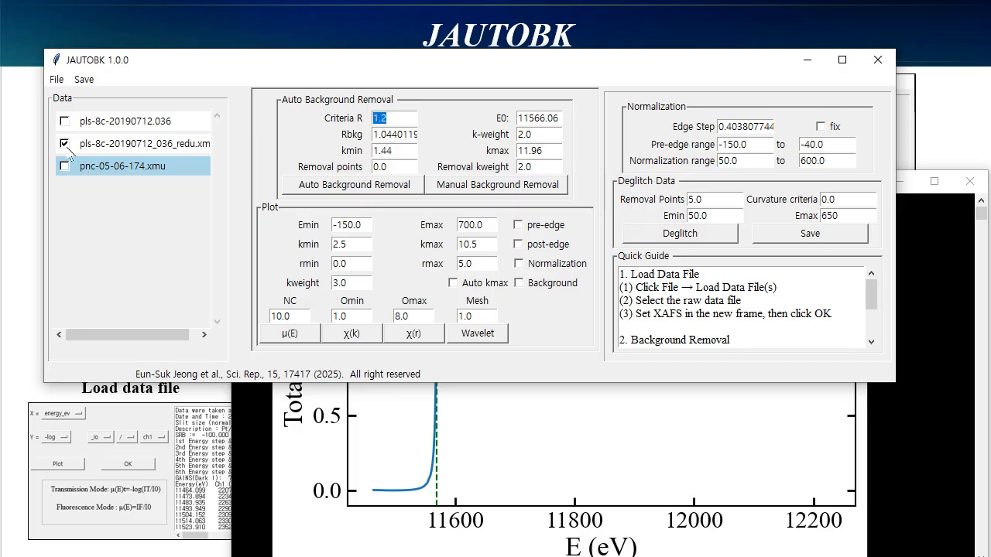
click(65, 144)
click(186, 150)
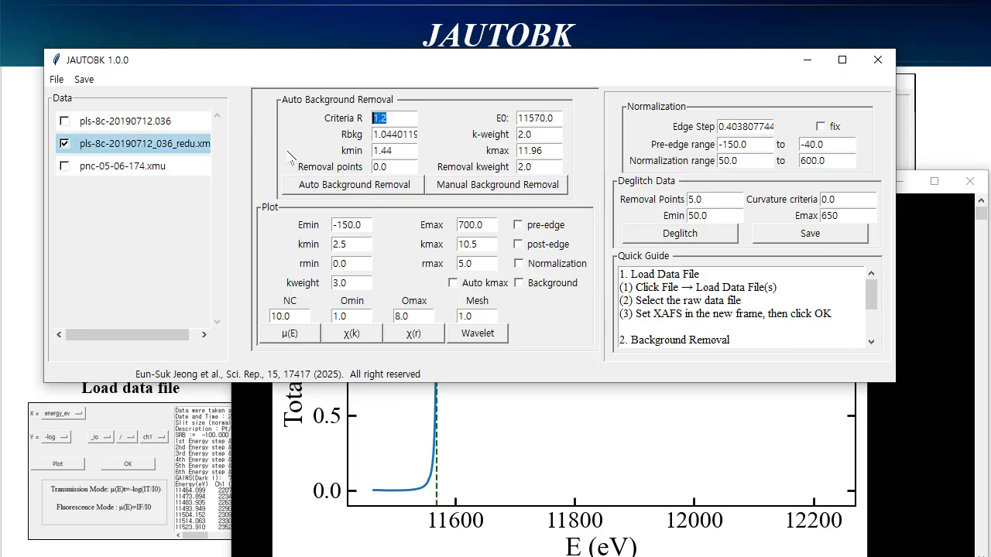
click(652, 420)
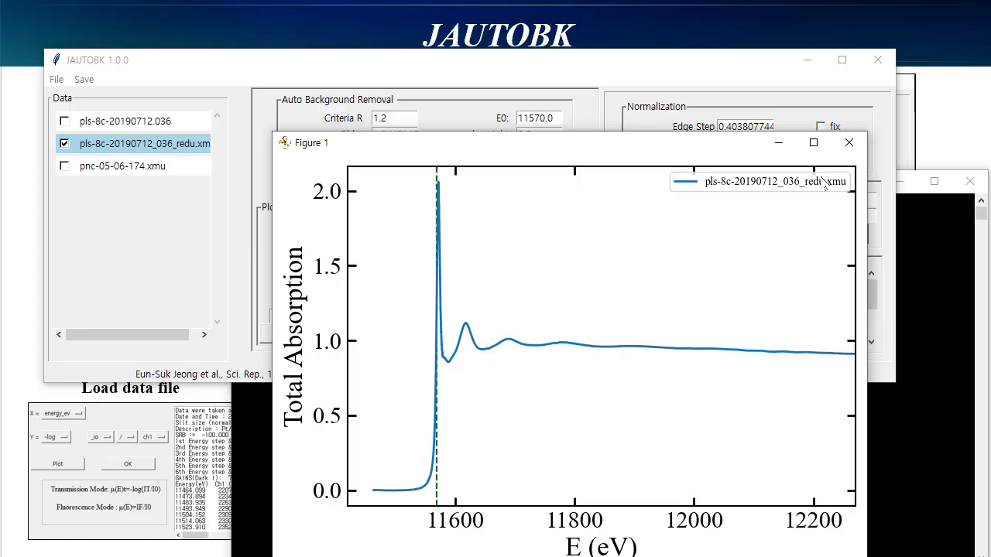
click(849, 142)
click(519, 285)
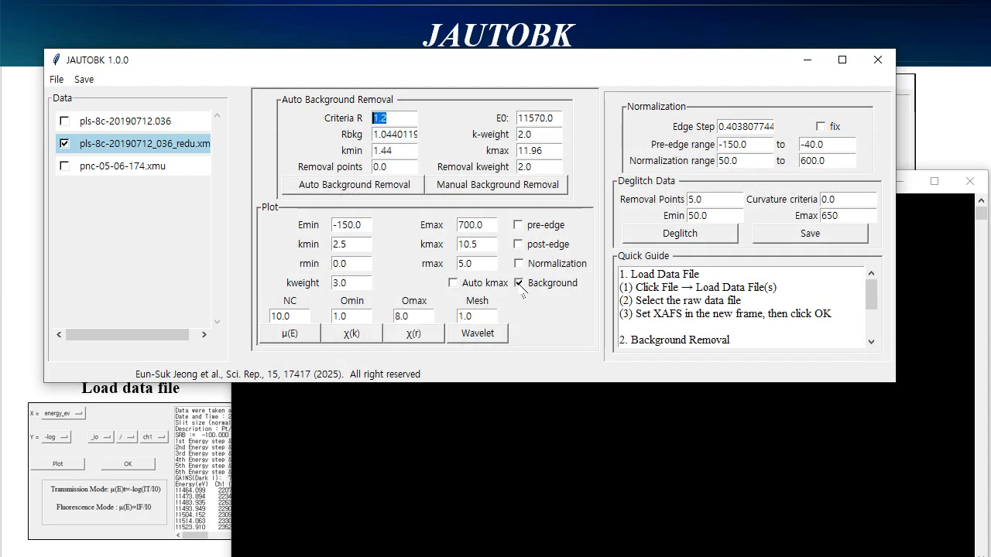
click(302, 339)
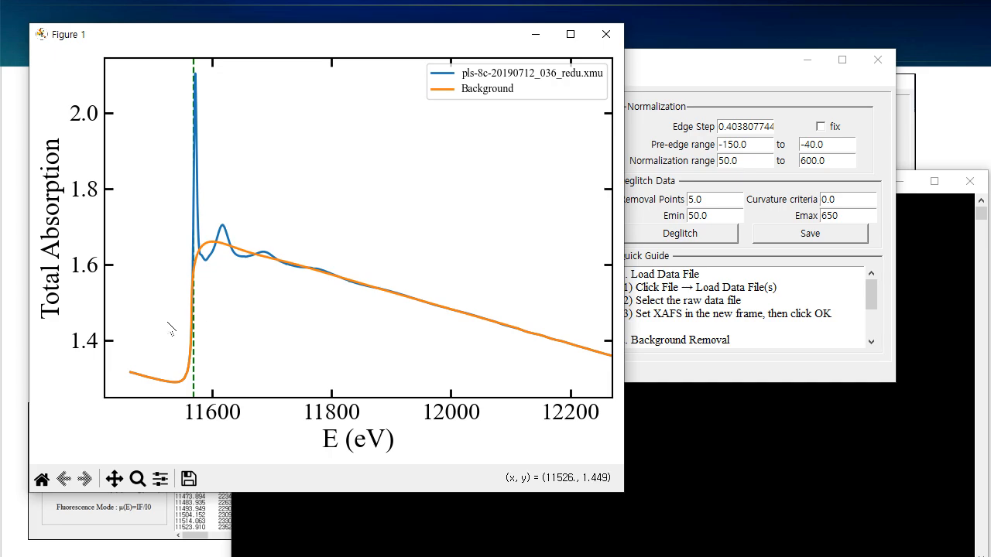
click(606, 39)
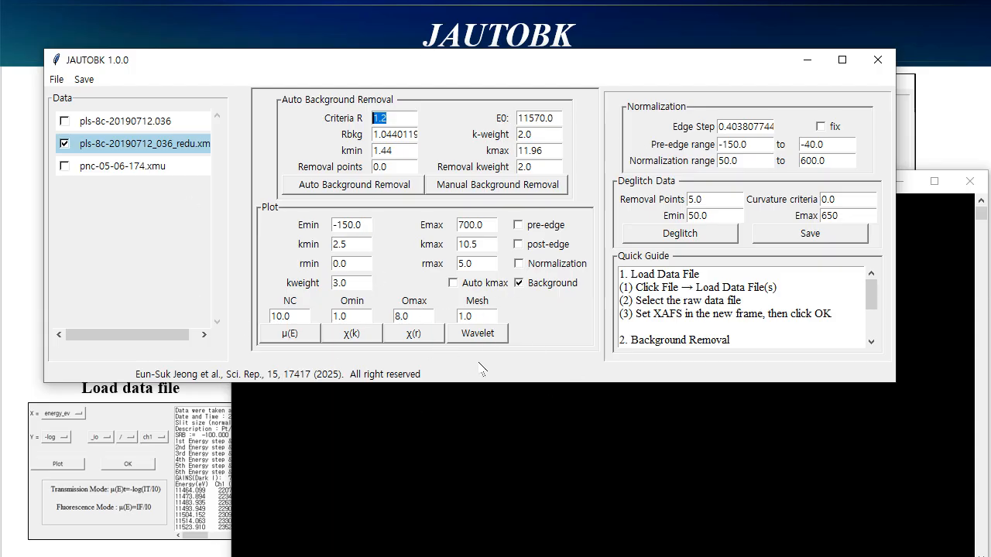
Plot μ(E) of pls-8c-20190712_036_redu.xmu with the pre-edge and post-edge lines instead of the Background curve, and close the plot.
click(518, 284)
click(520, 225)
click(519, 245)
click(289, 333)
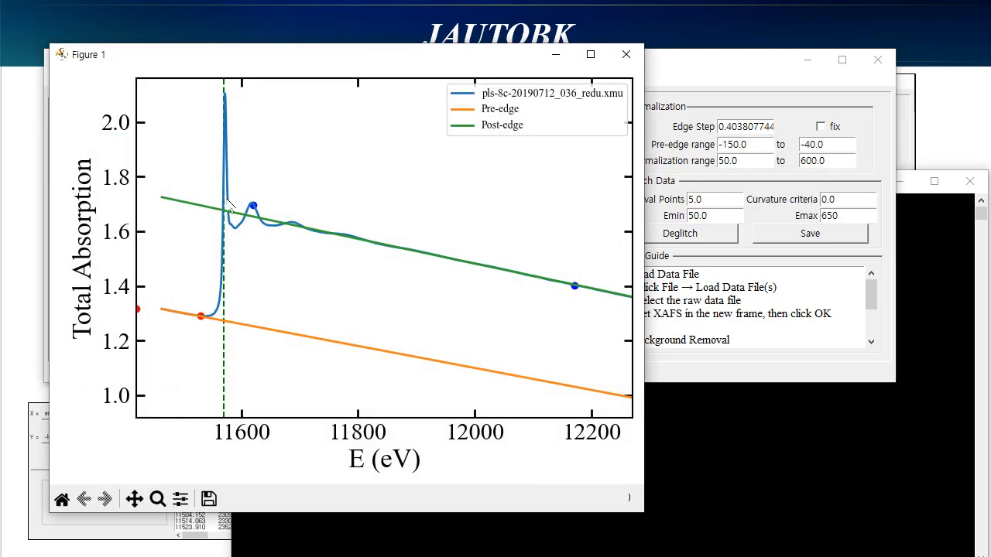
click(625, 54)
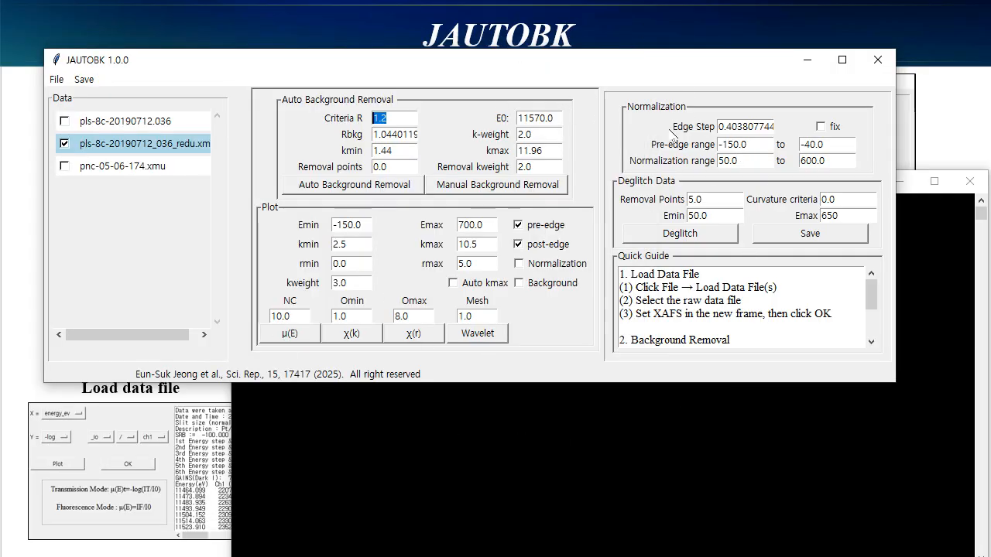
Save χ(k) of pls-8c-20190712_036_redu.xmu and bring up the Anaconda Powershell Prompt to check the output location.
drag(603, 60, 648, 123)
click(128, 146)
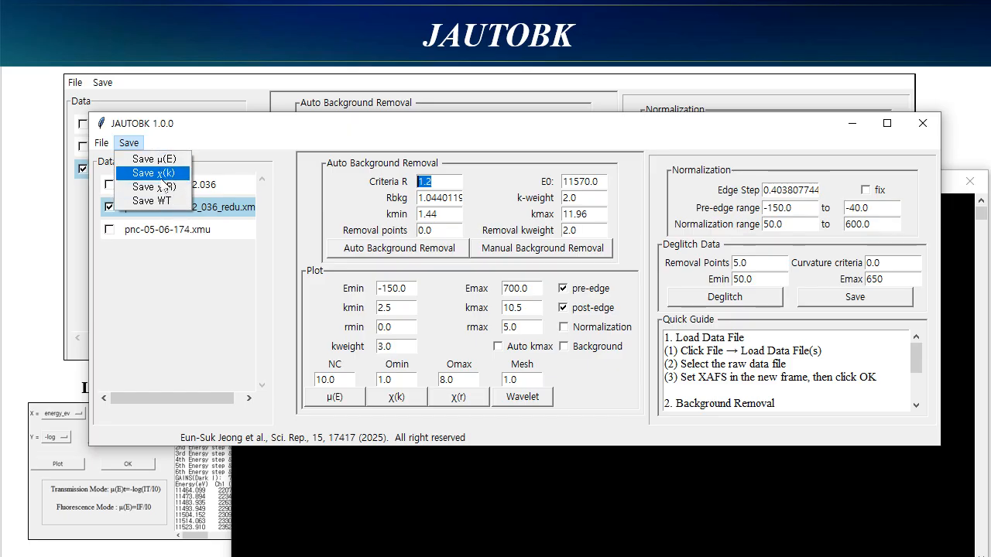
click(158, 174)
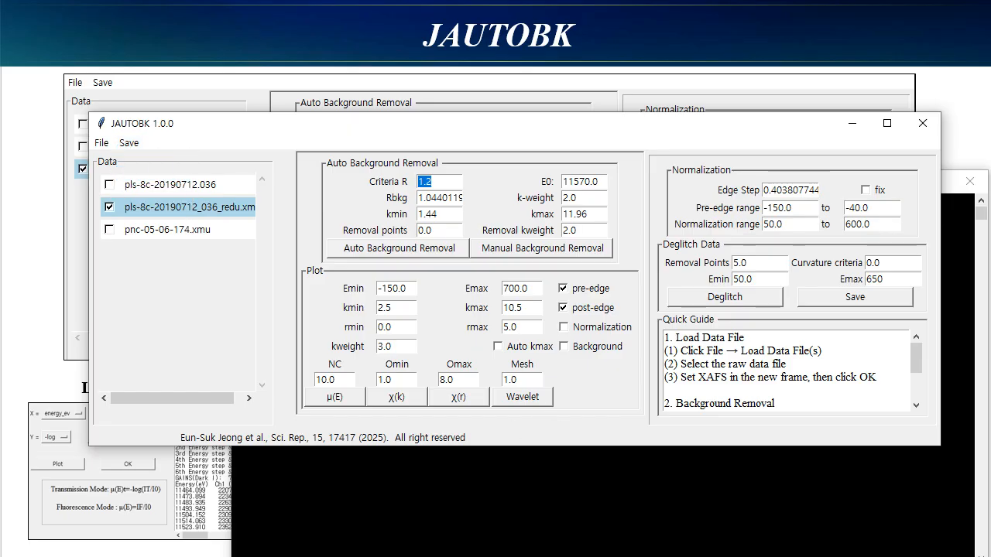
click(607, 489)
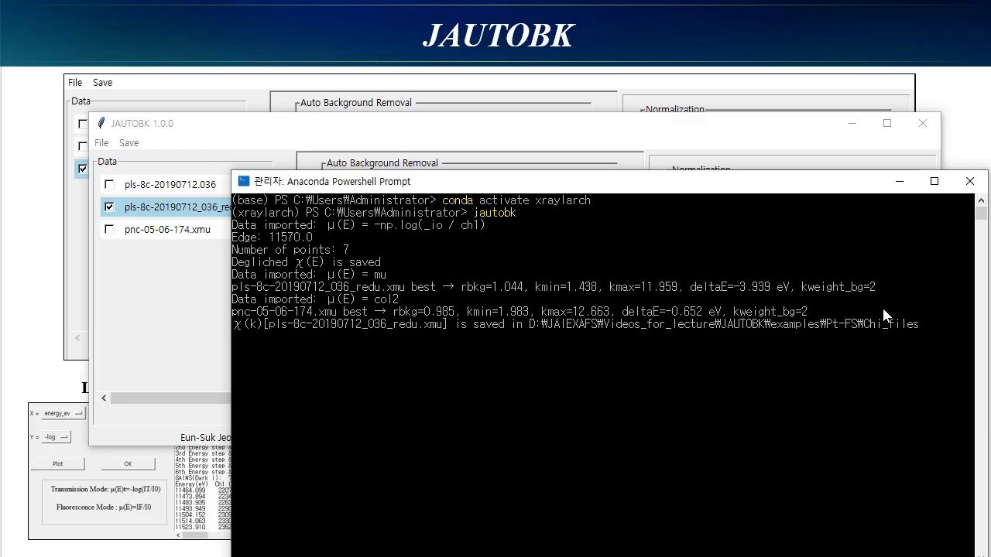
Switch to File Explorer, open pls-8c-20190712_036_redu_xmu from the Chi_files folder in Pt-FS to inspect its k and chi columns, and close it.
click(387, 556)
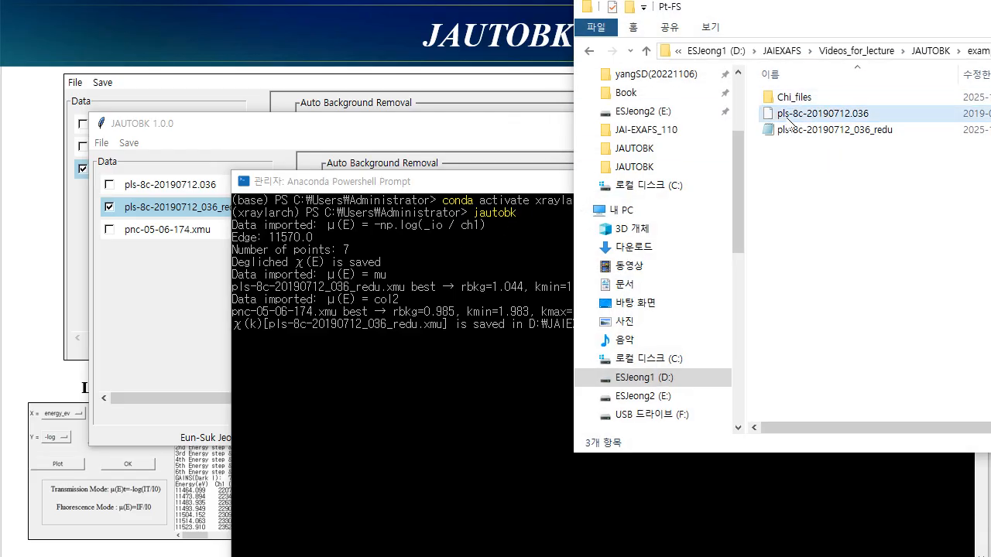
click(858, 118)
double_click(793, 96)
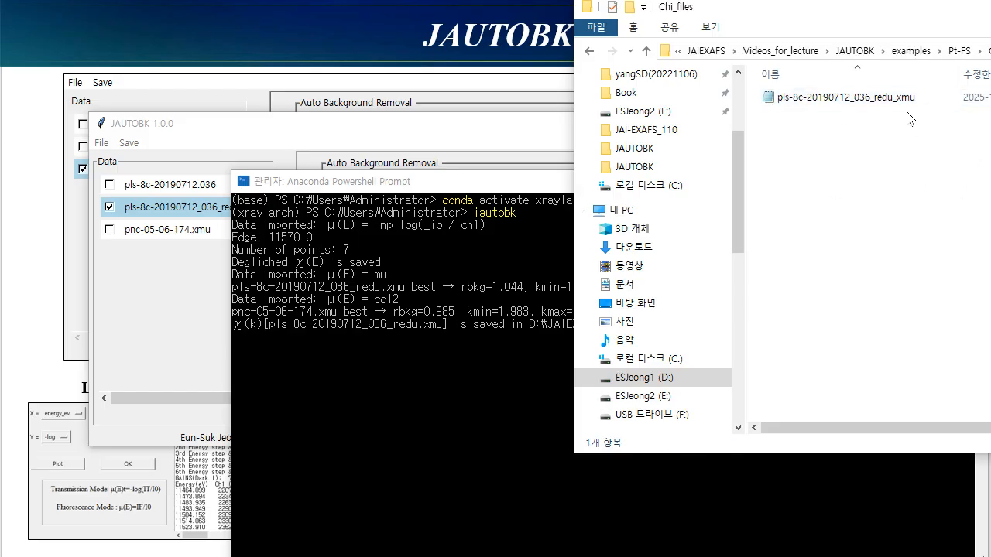
drag(903, 18, 688, 68)
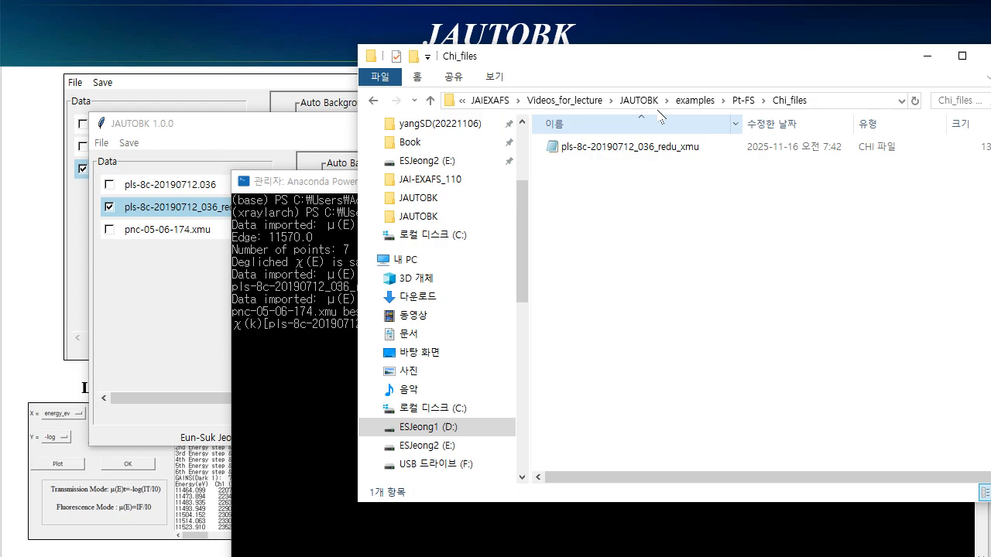
click(592, 147)
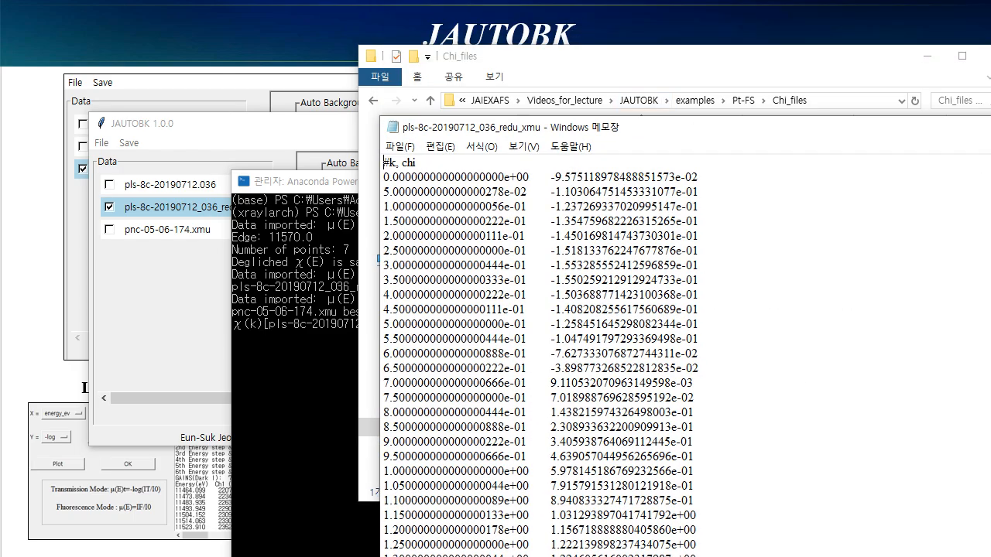
key(alt+F4)
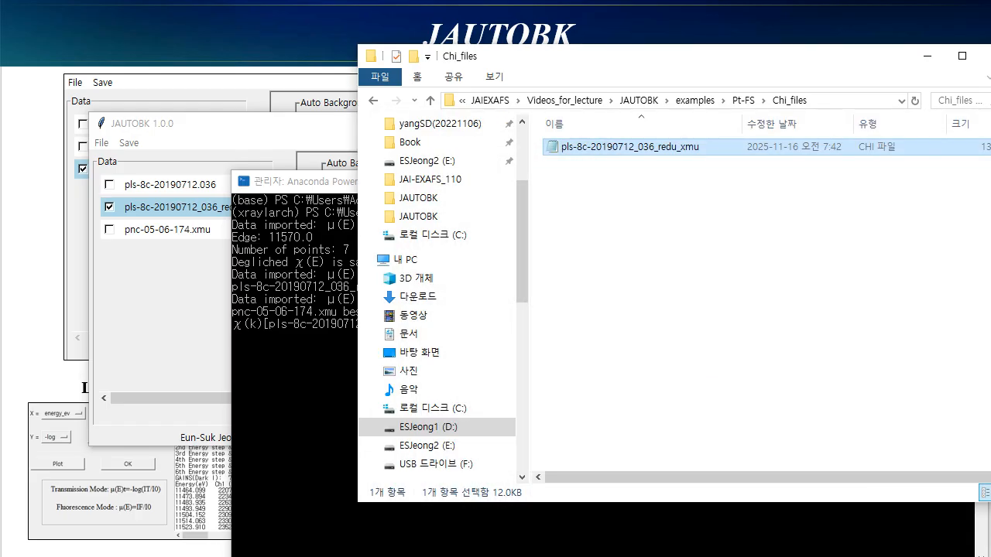
Return to JAUTOBK, make pls-8c-20190712.036 the only checked entry and remove that group from the data list.
click(273, 145)
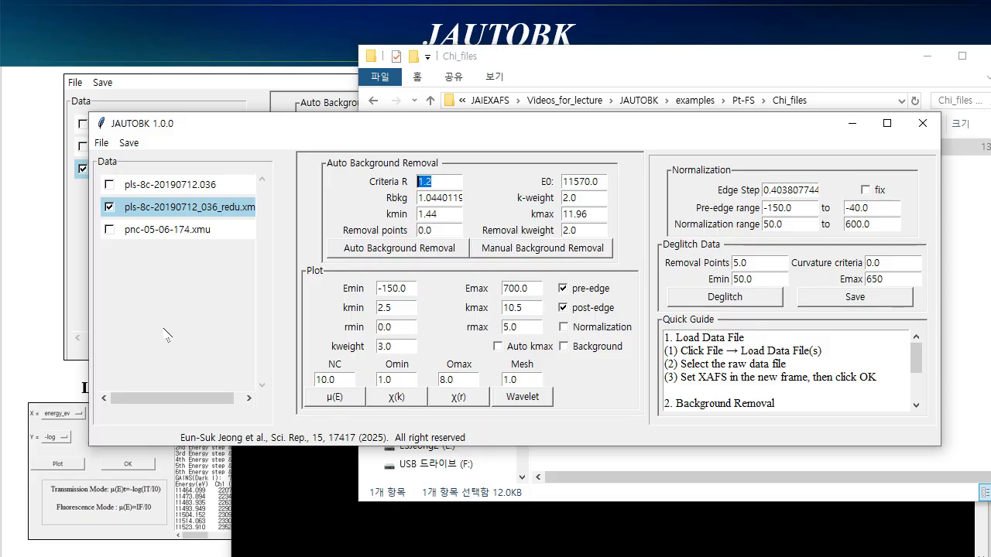
click(102, 144)
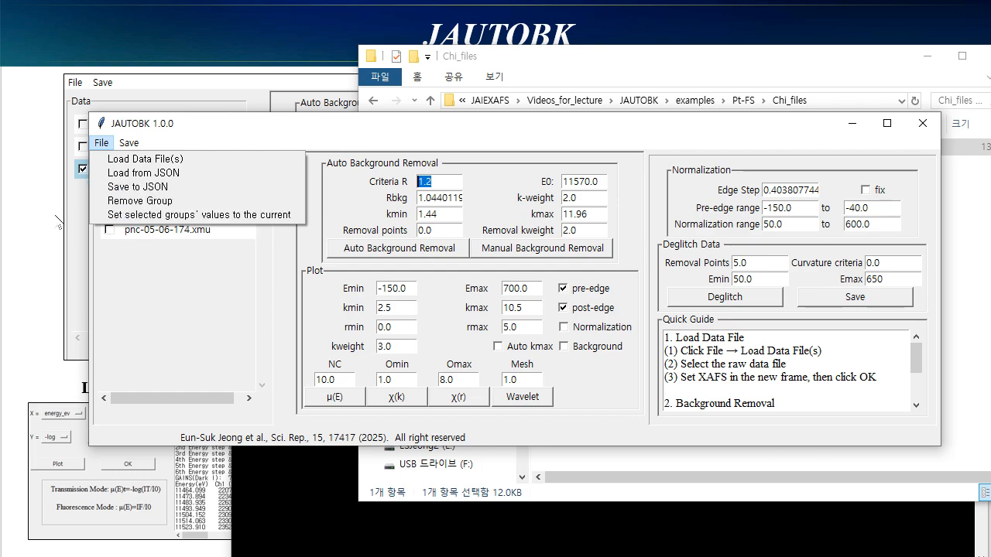
click(142, 234)
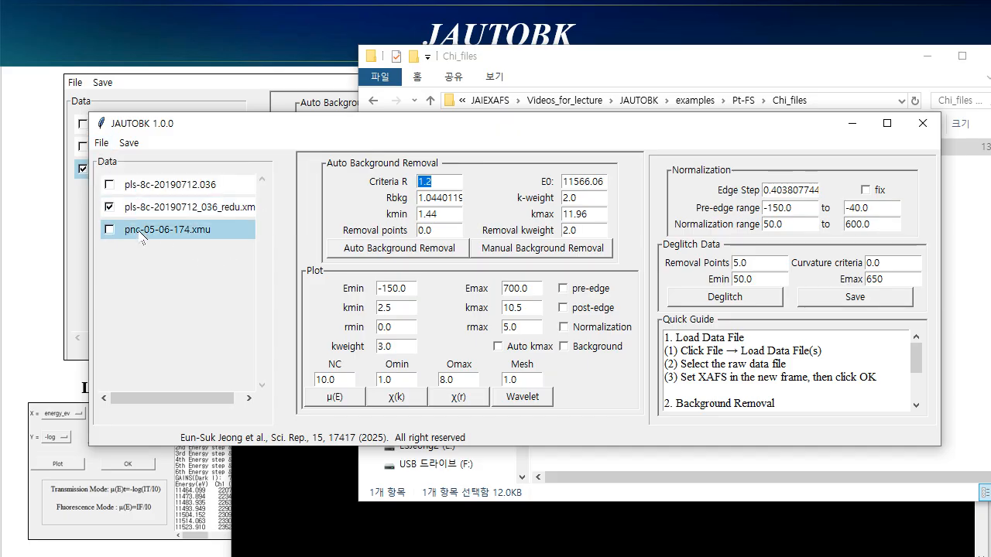
click(163, 189)
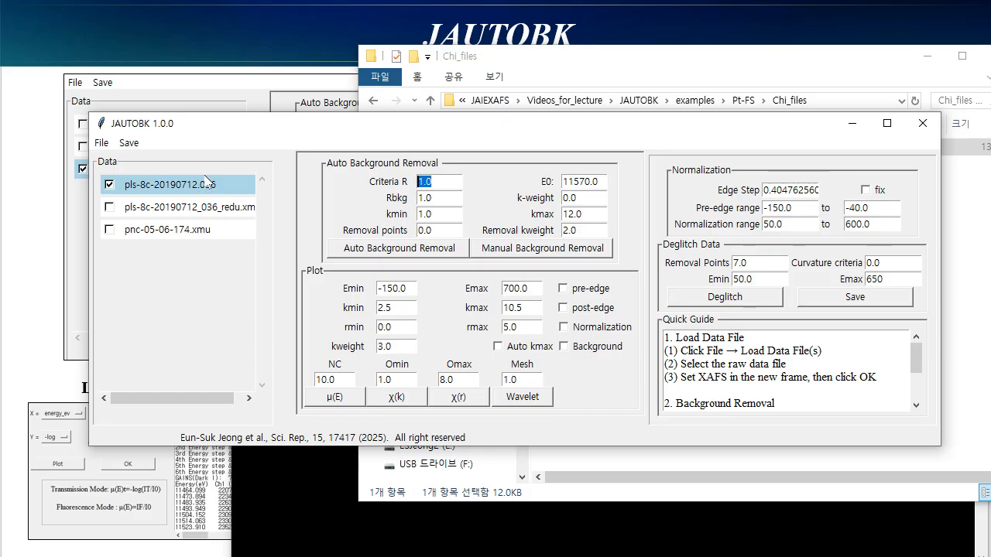
click(101, 143)
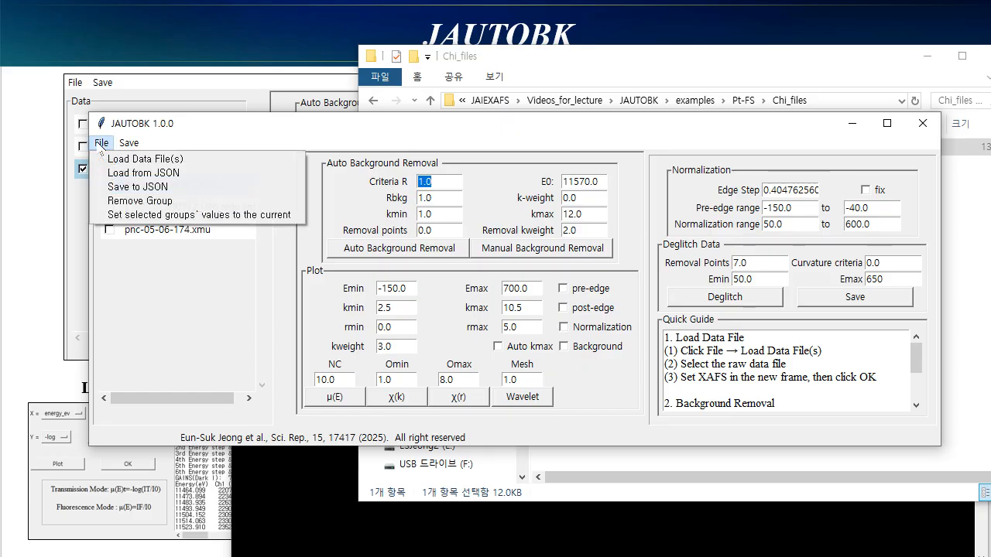
click(153, 200)
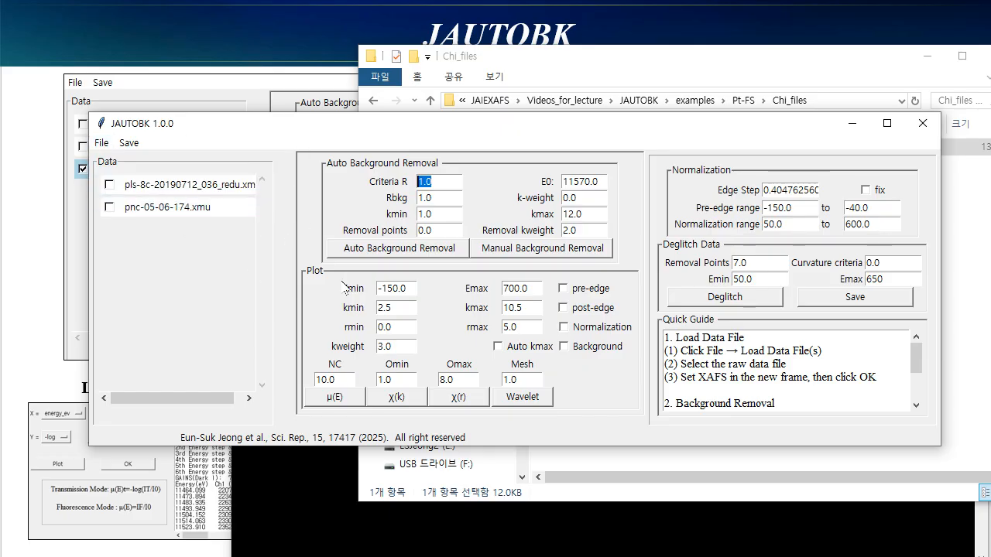
click(104, 144)
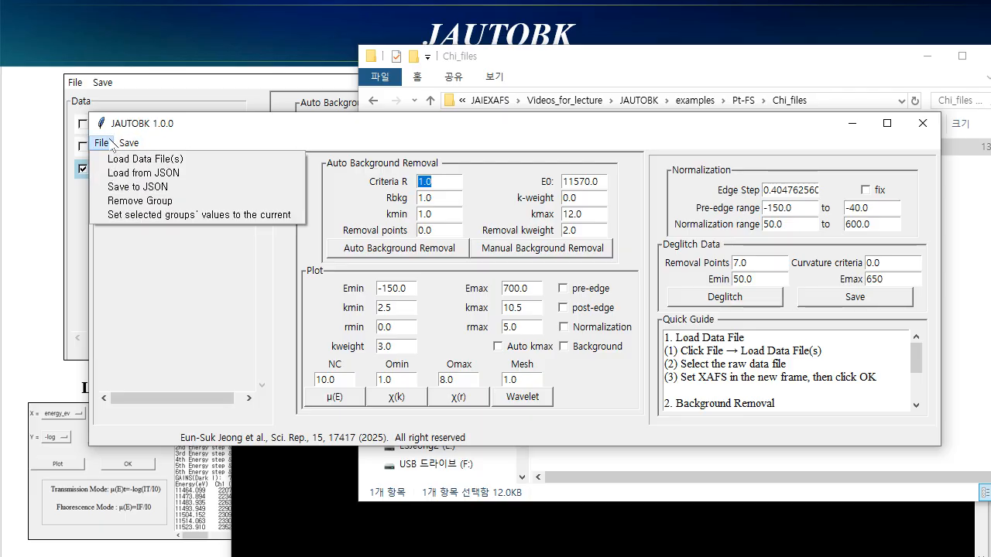
click(500, 127)
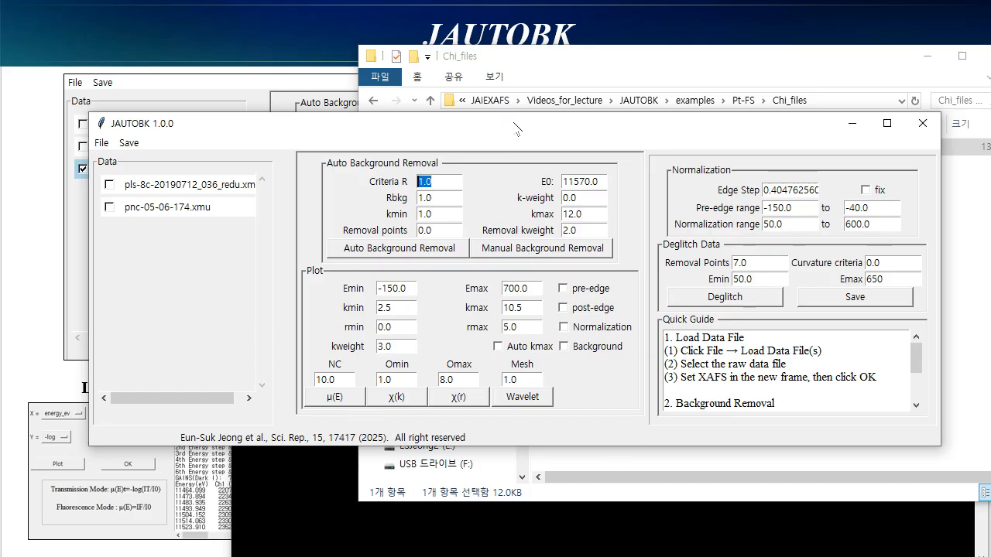
Read through the Quick Guide's instructions on loading data files and background removal.
drag(513, 123, 507, 118)
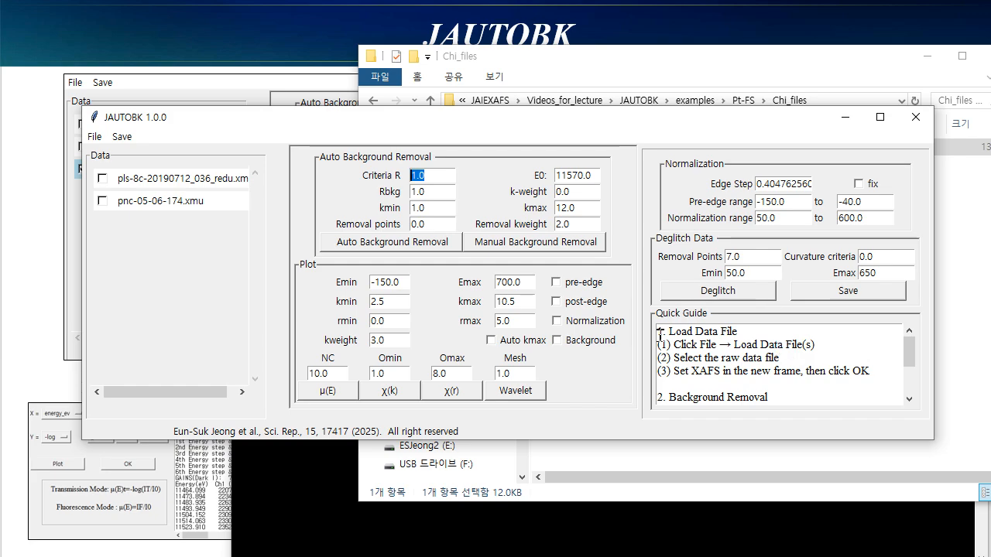
drag(659, 331, 810, 397)
scroll(810, 394, down, 3)
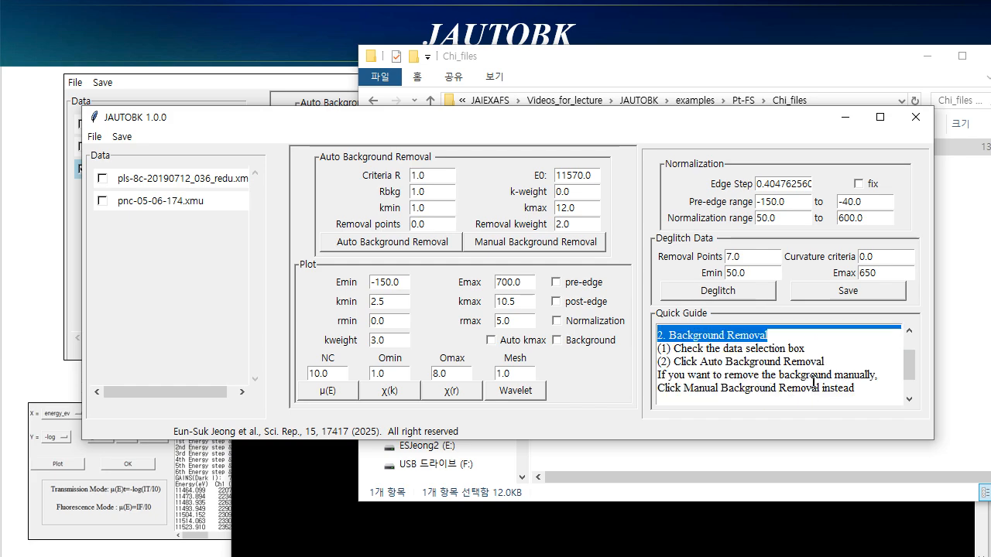
scroll(815, 365, up, 3)
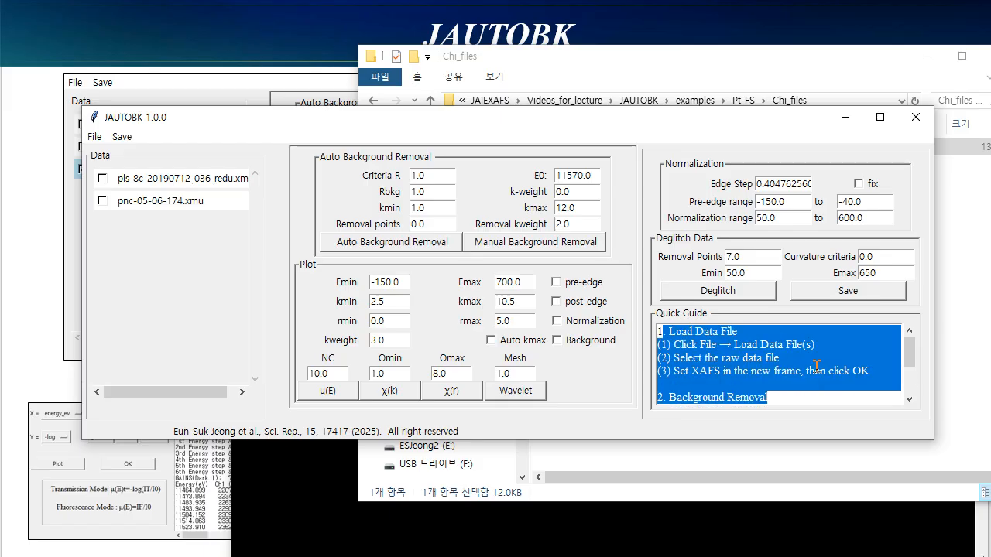
scroll(815, 365, down, 3)
scroll(765, 365, up, 1)
scroll(764, 365, up, 3)
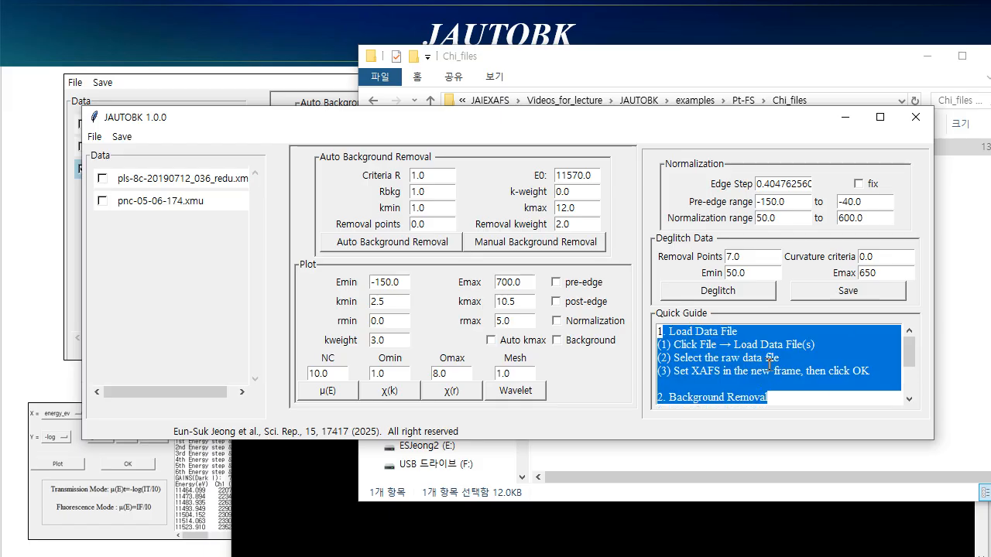